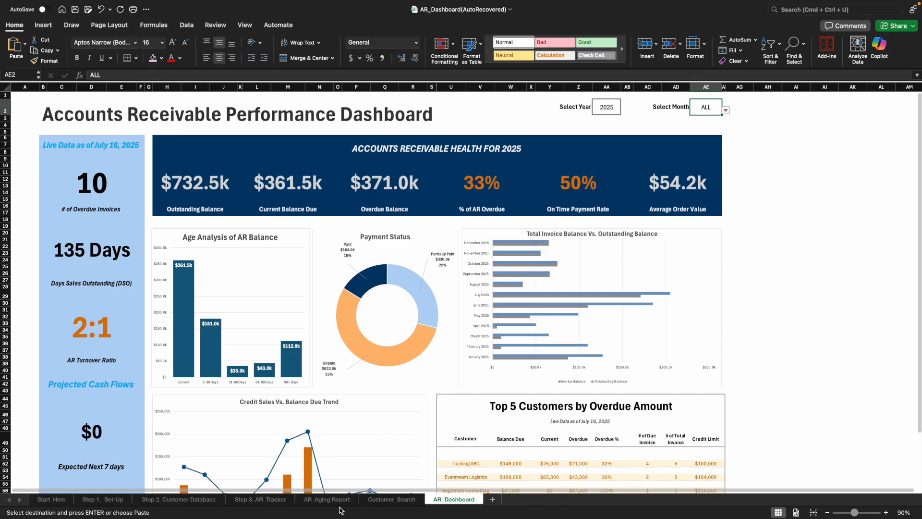
# Step: Review the Start_Here instructions, then the company name and dropdown lists on the Step 1. Set-Up sheet
pyautogui.click(56, 502)
pyautogui.scroll(6, 183, 440)
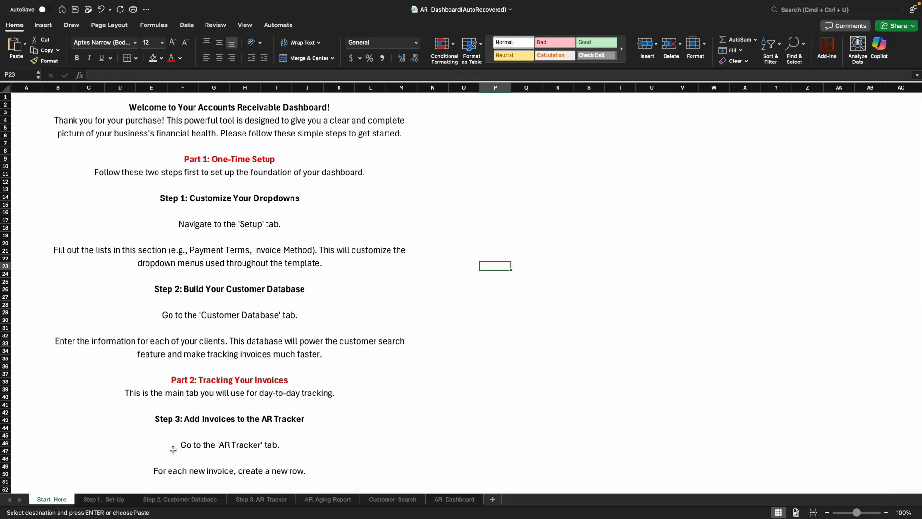
pyautogui.click(114, 500)
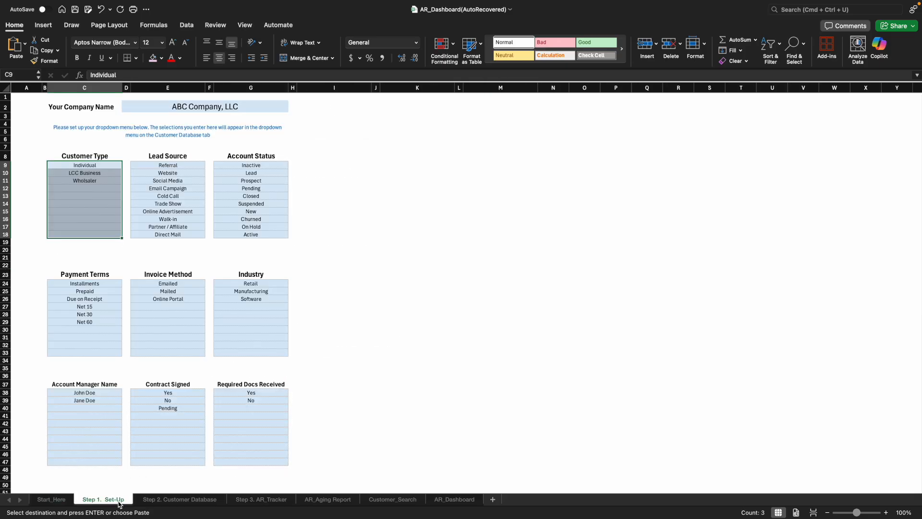
pyautogui.click(319, 401)
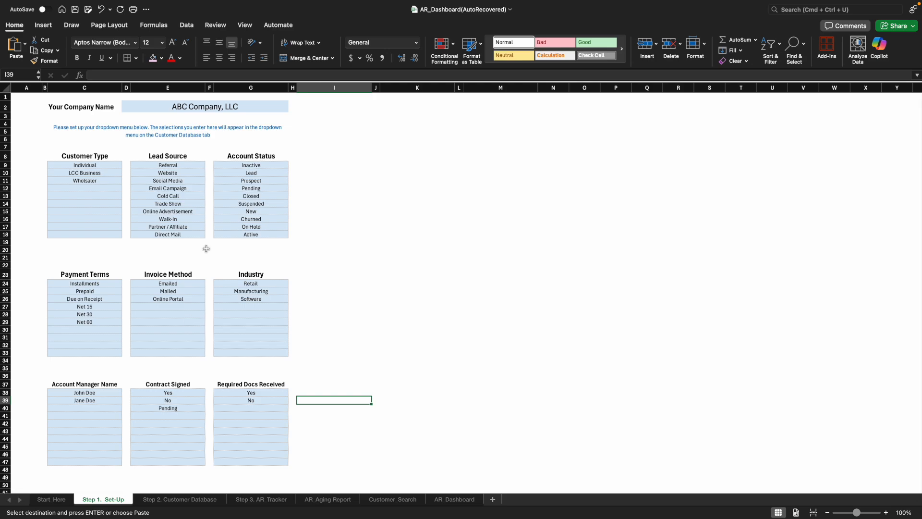
pyautogui.click(207, 107)
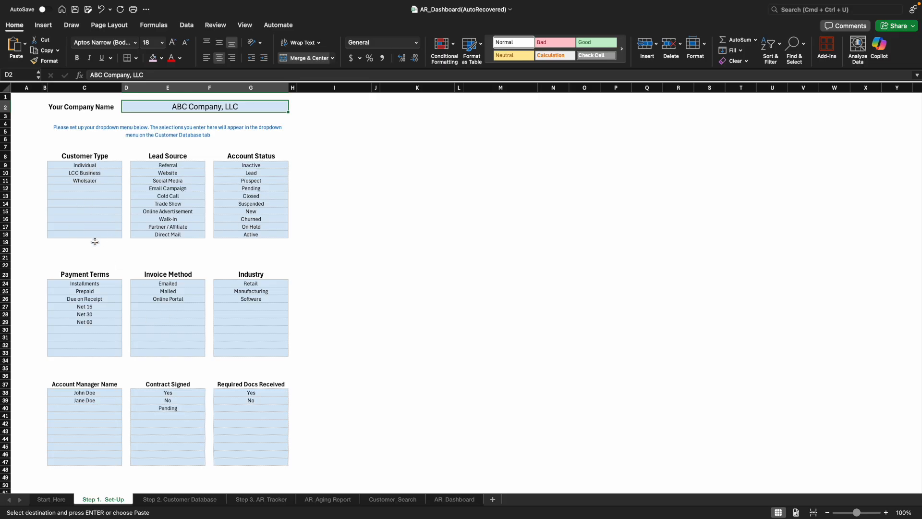
# Step: Examine the Step 2. Customer Database sheet from the account owner columns through to Notes/Comments
pyautogui.click(180, 501)
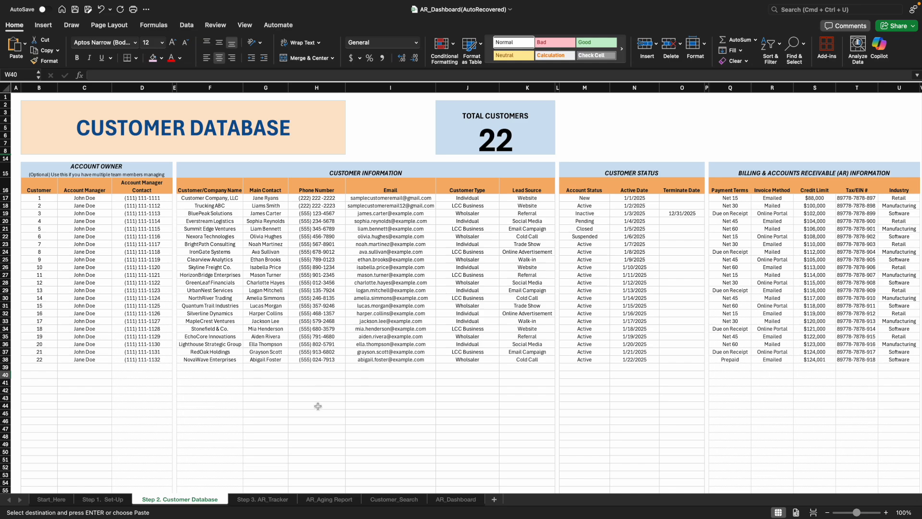
pyautogui.moveTo(252, 492)
pyautogui.mouseDown()
pyautogui.moveTo(346, 494)
pyautogui.moveTo(252, 494)
pyautogui.mouseUp()
pyautogui.hscroll(6, 271, 493)
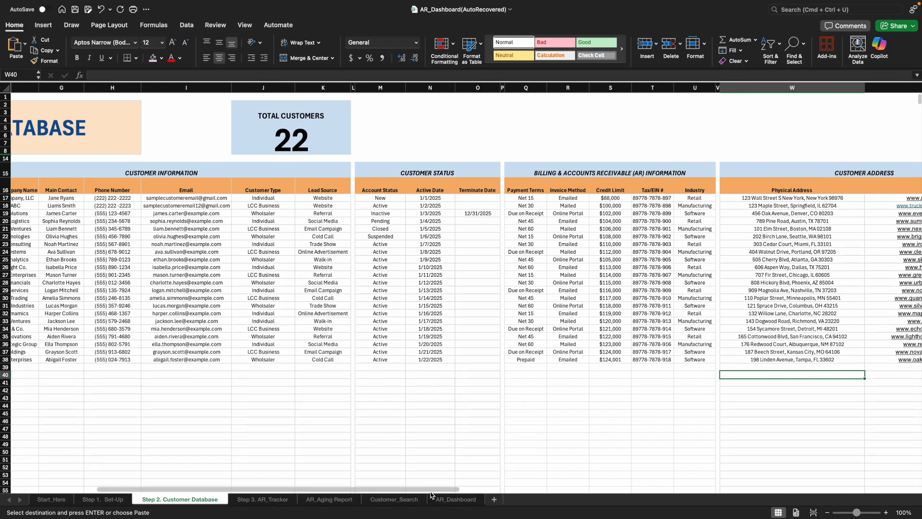
pyautogui.hscroll(3, 432, 494)
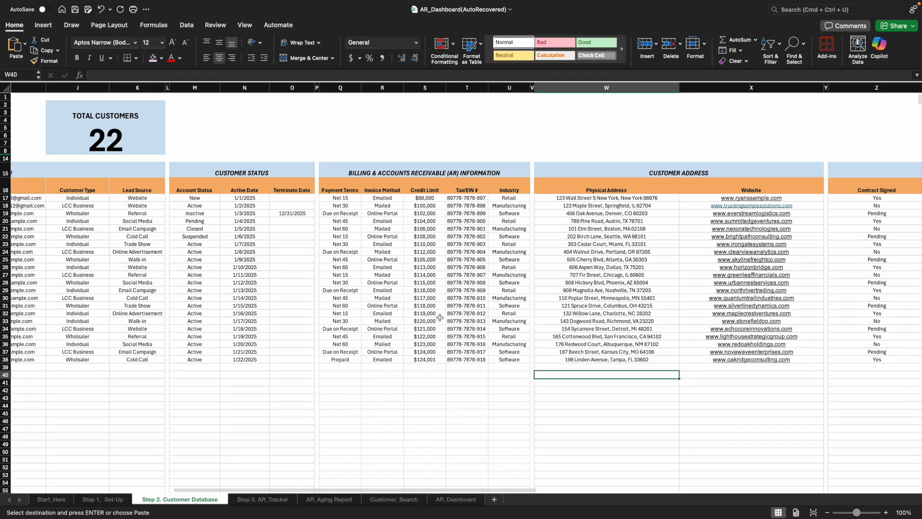
pyautogui.hscroll(2, 497, 495)
pyautogui.hscroll(4, 497, 495)
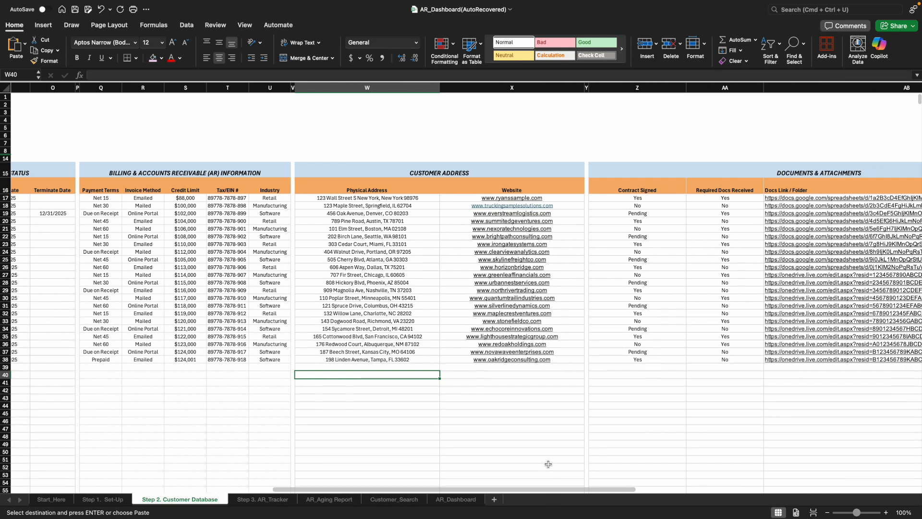
pyautogui.moveTo(567, 491); pyautogui.dragTo(699, 490)
pyautogui.scroll(2, 574, 379)
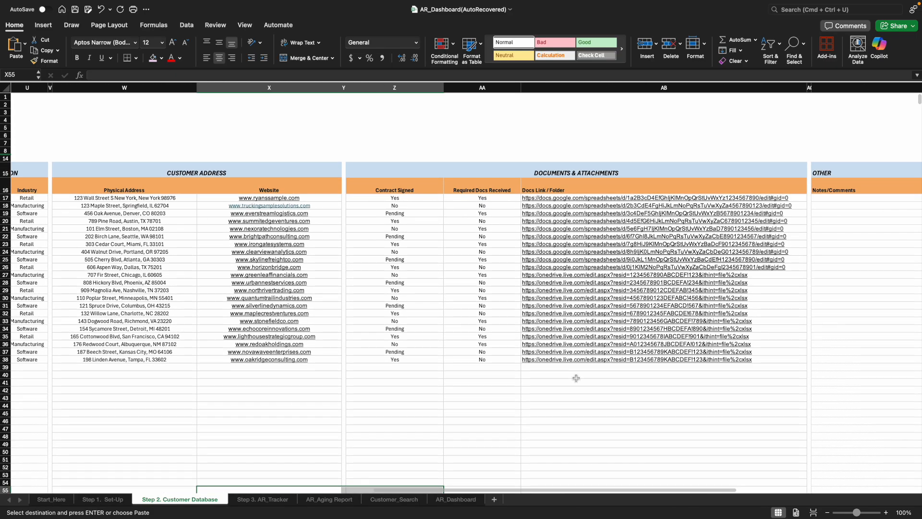
pyautogui.hscroll(3, 658, 480)
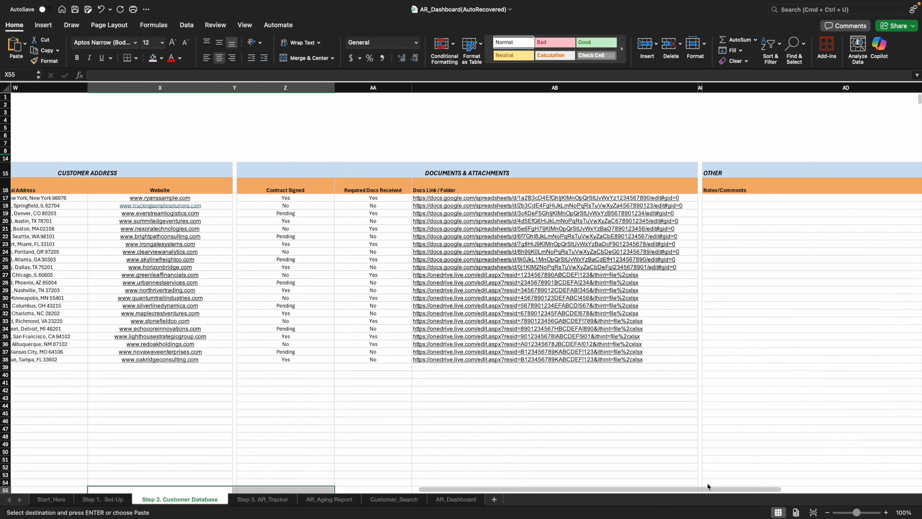
pyautogui.hscroll(-15, 513, 445)
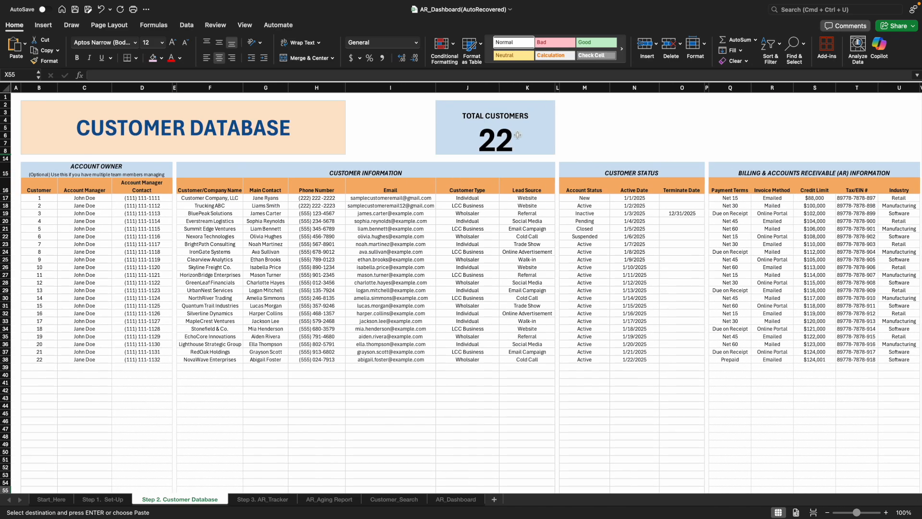
# Step: Review the Step 3. AR_Tracker sheet's invoice, collection status and follow-up columns, glancing at the AR_Aging Report
pyautogui.click(280, 503)
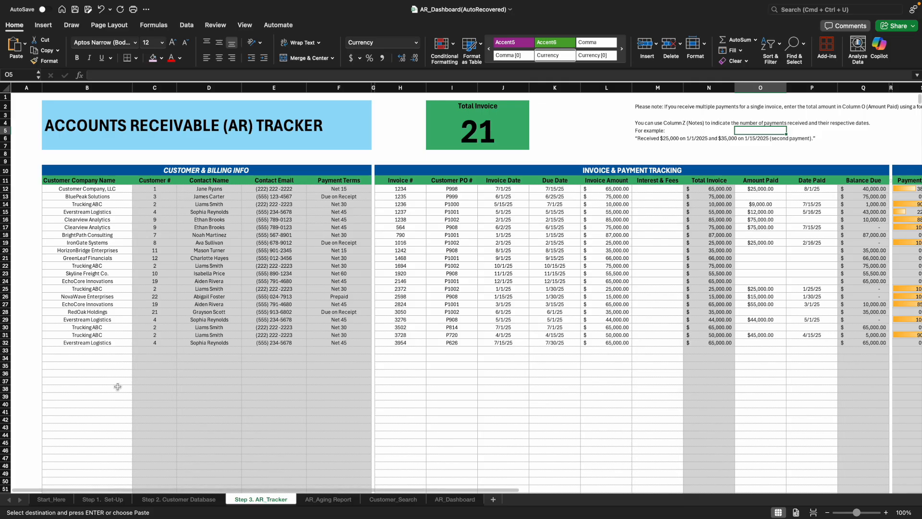
pyautogui.moveTo(288, 490); pyautogui.dragTo(567, 502)
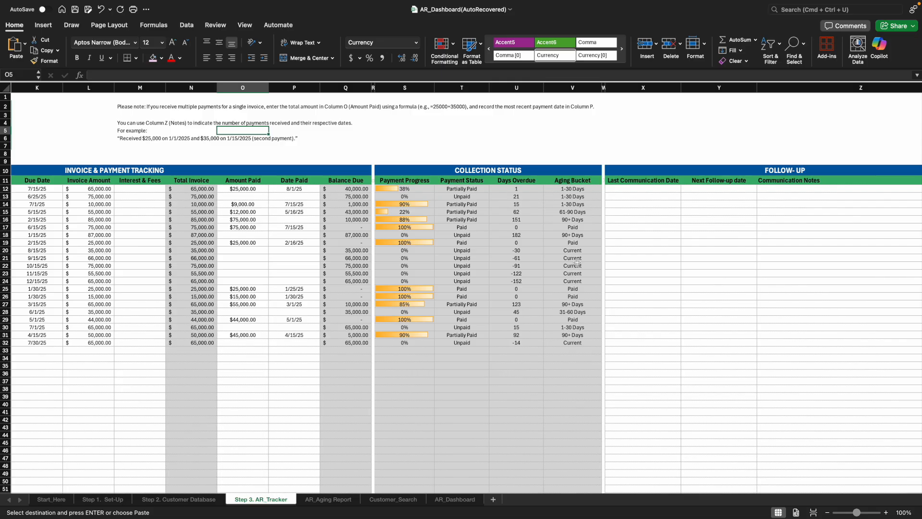
pyautogui.click(328, 500)
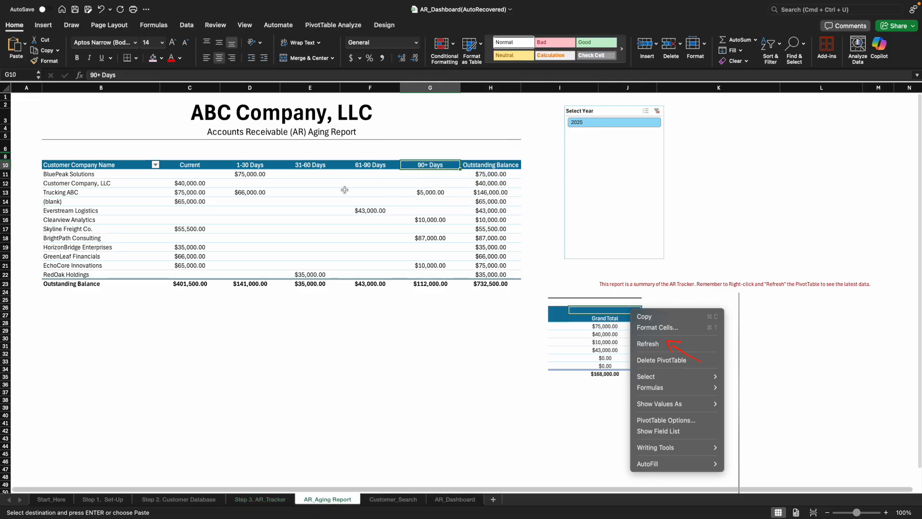
pyautogui.click(261, 500)
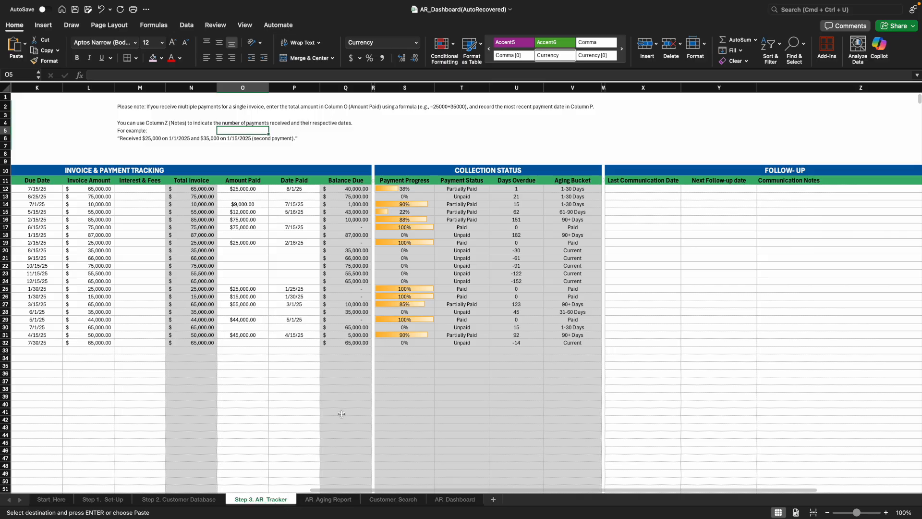
# Step: Check the Refresh option for the PivotTable on the AR_Aging Report sheet without applying it
pyautogui.click(331, 500)
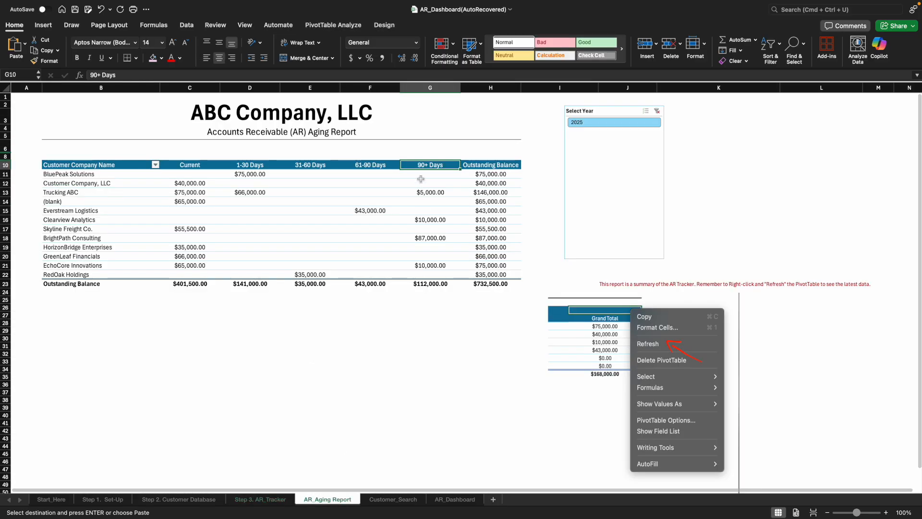
pyautogui.rightClick(424, 164)
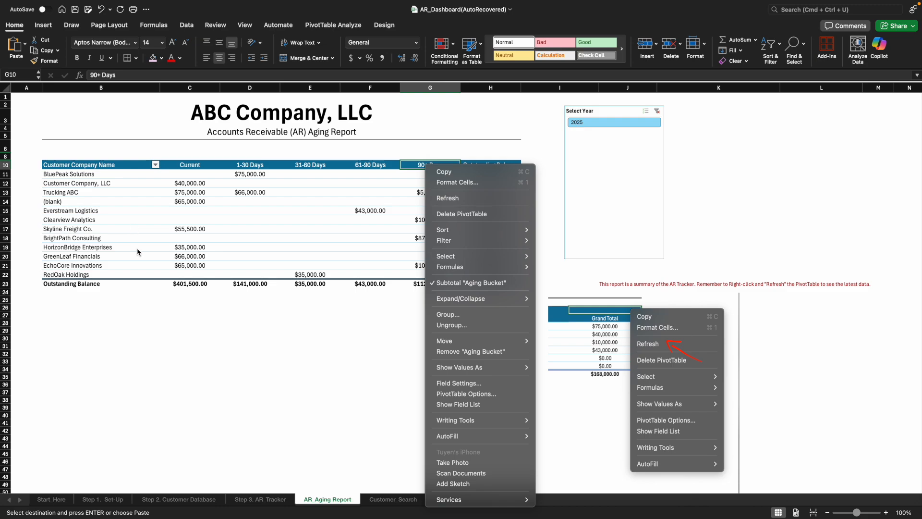
pyautogui.click(205, 330)
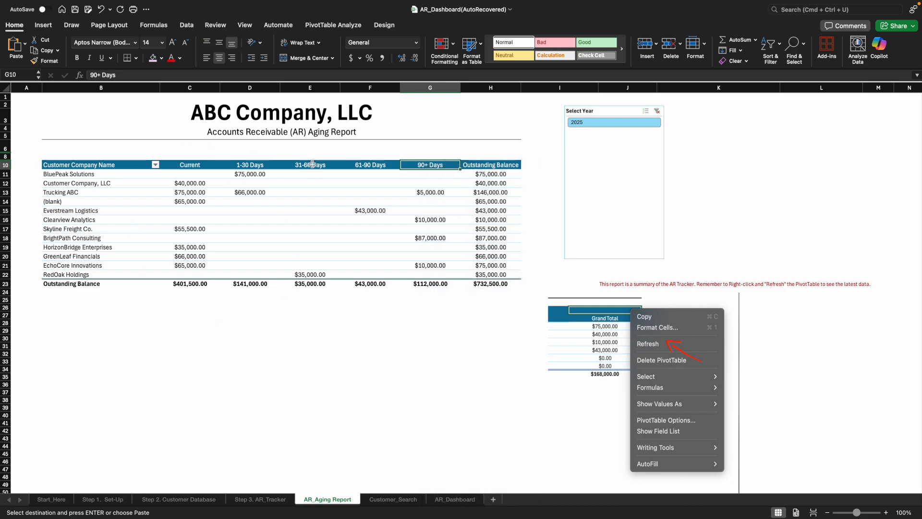
# Step: Look through the selectable customers on the Customer_Search sheet, leaving Customer Company, LLC selected
pyautogui.click(416, 499)
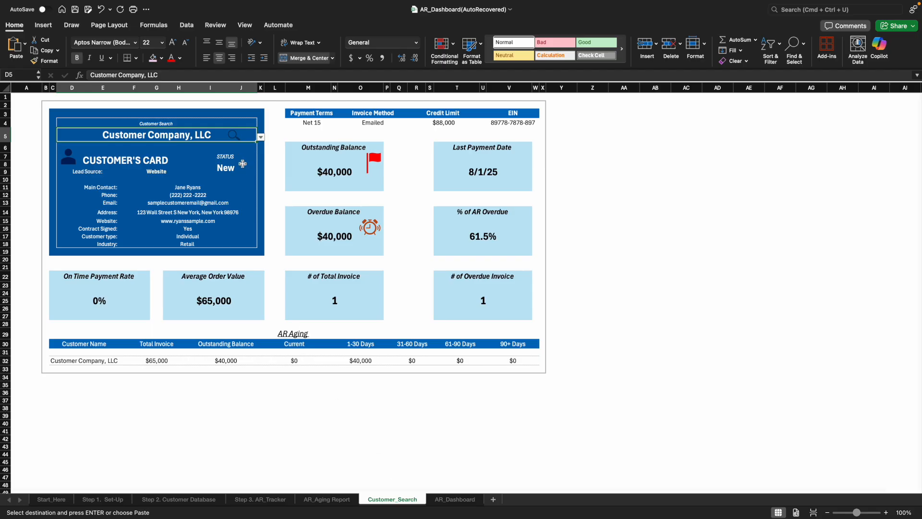
pyautogui.click(261, 137)
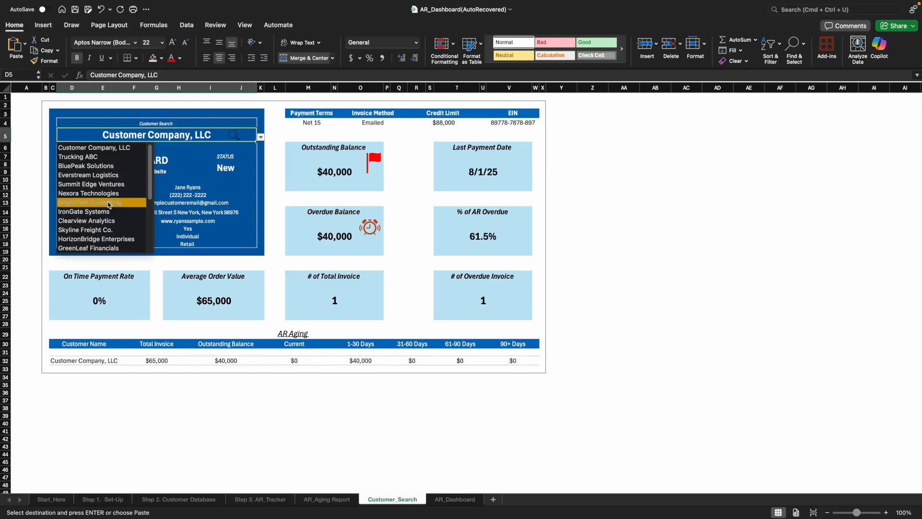
pyautogui.scroll(-4, 114, 222)
pyautogui.scroll(4, 114, 223)
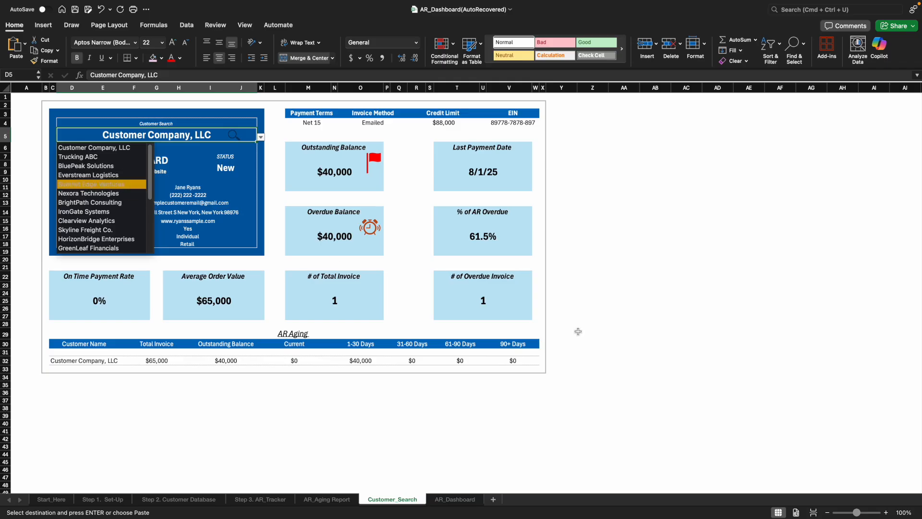
pyautogui.click(619, 344)
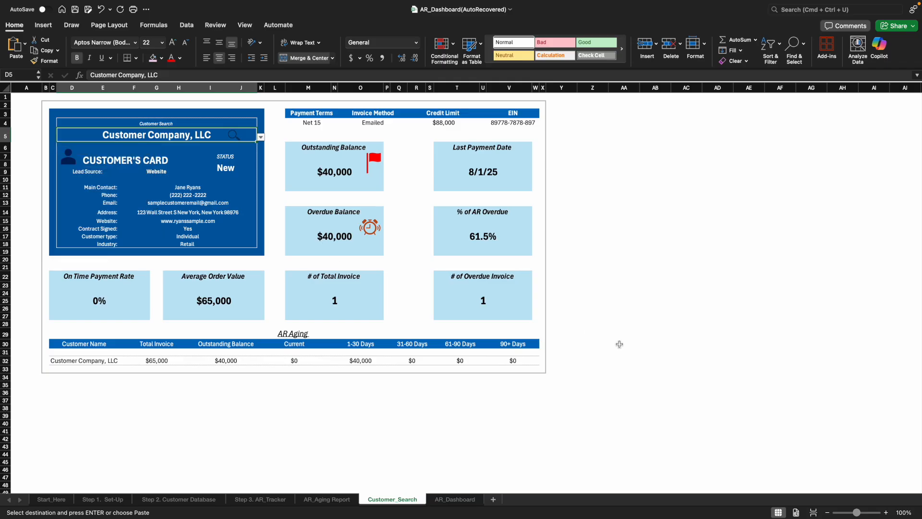
# Step: Examine the key figures, charts and customer table on the AR_Dashboard sheet
pyautogui.click(471, 500)
pyautogui.scroll(-2, 384, 361)
pyautogui.scroll(2, 369, 356)
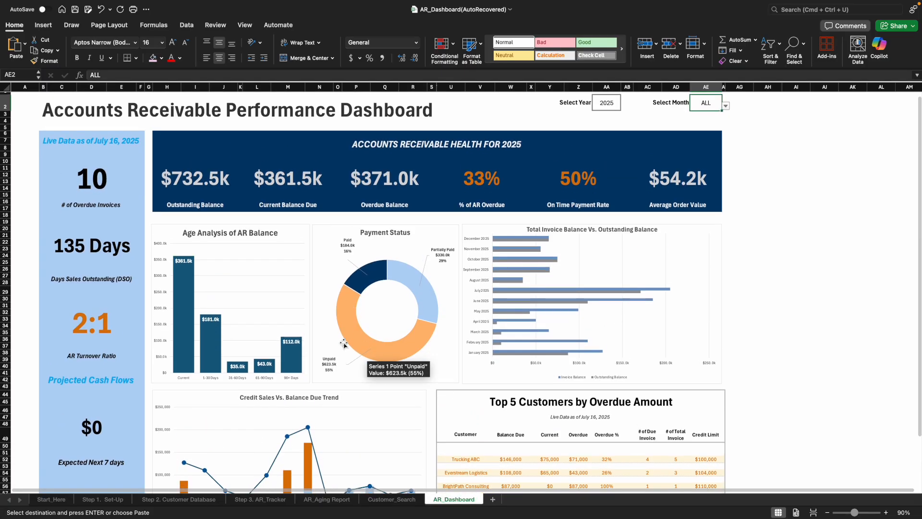
pyautogui.scroll(-3, 336, 377)
pyautogui.scroll(-2, 336, 375)
pyautogui.scroll(5, 331, 345)
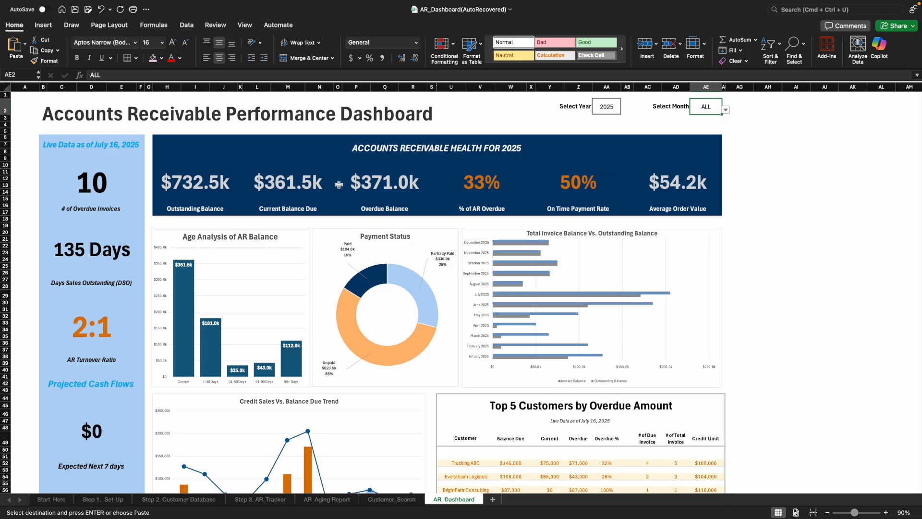
# Step: Check the dashboard's month options and choose 2025 as the year
pyautogui.click(725, 109)
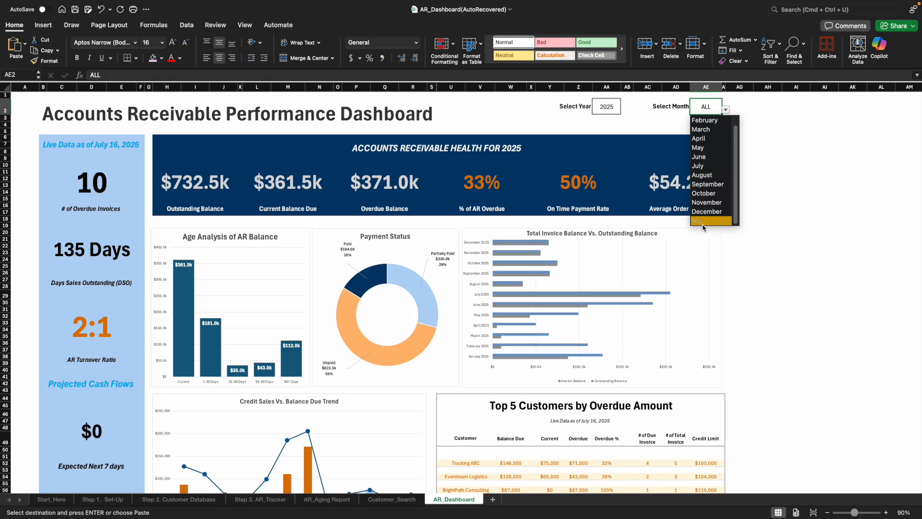
pyautogui.click(608, 112)
pyautogui.click(609, 111)
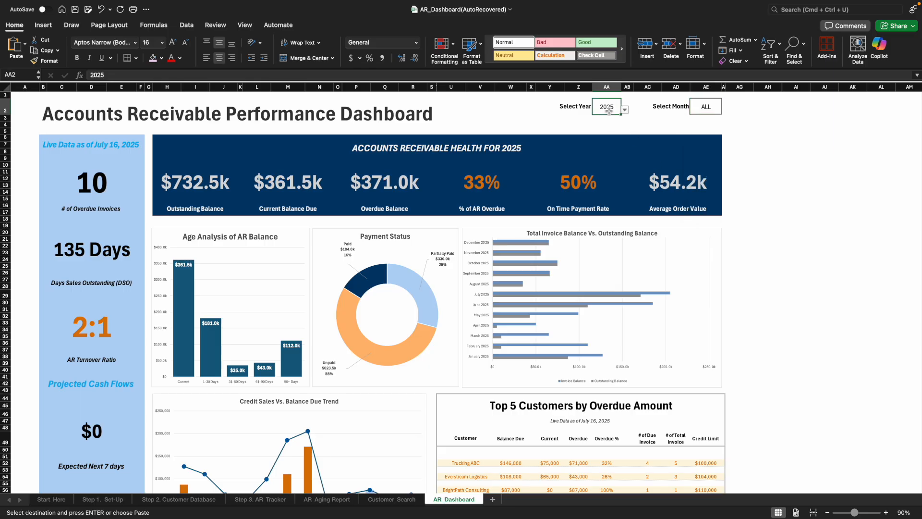
pyautogui.click(626, 111)
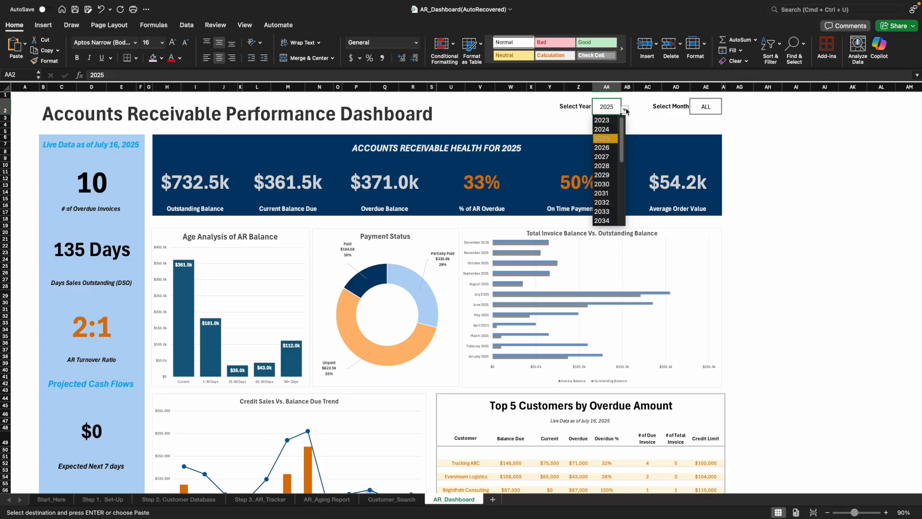
pyautogui.click(612, 139)
# Step: Filter the dashboard to February
pyautogui.click(705, 107)
pyautogui.click(726, 110)
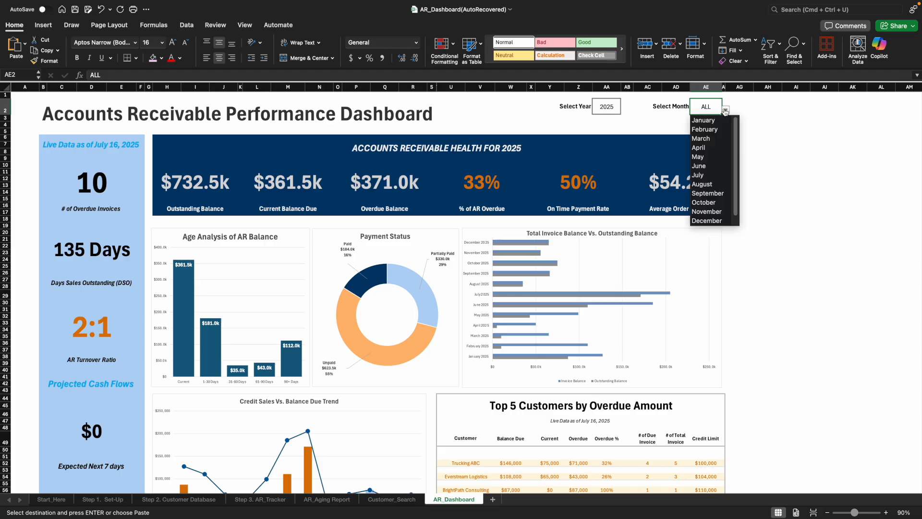
pyautogui.click(705, 130)
# Step: Switch the dashboard's month filter to May, and return it to ALL
pyautogui.click(725, 110)
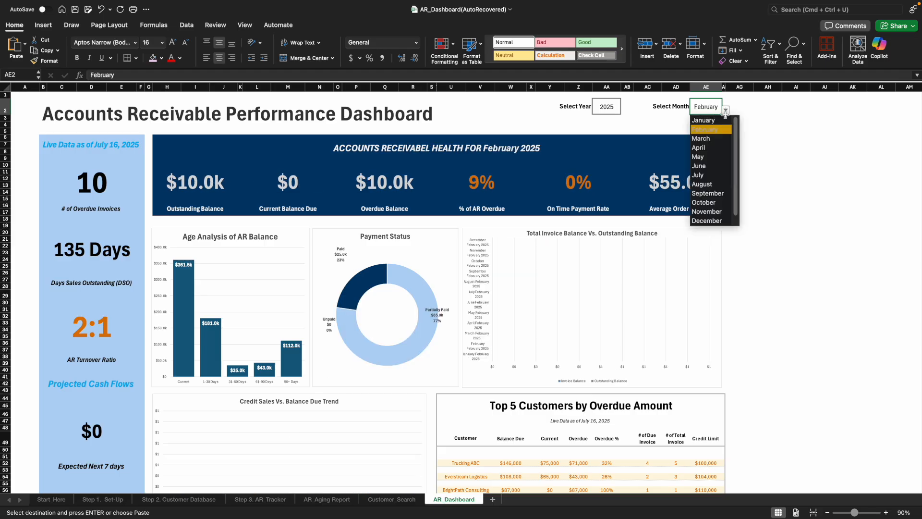
pyautogui.click(705, 156)
pyautogui.click(725, 110)
pyautogui.scroll(-1, 707, 204)
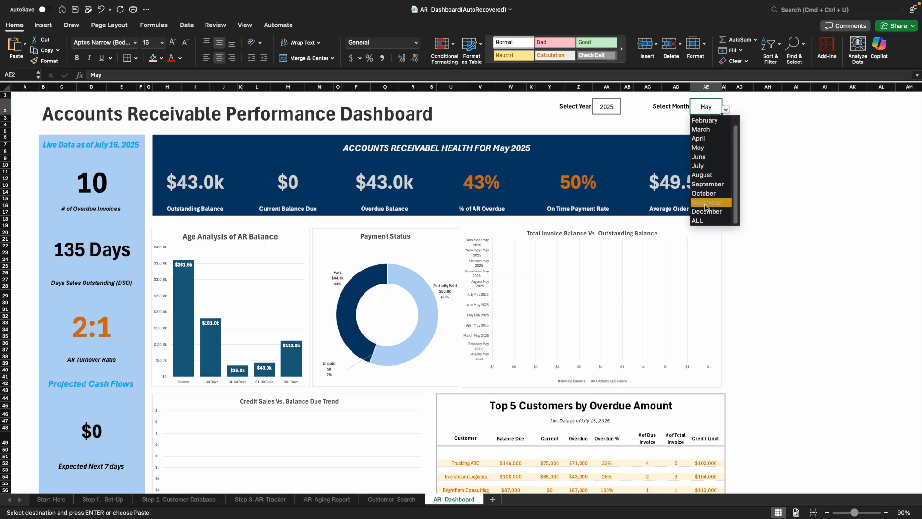
pyautogui.click(709, 221)
# Step: Examine the dashboard's Credit Sales Vs. Balance Due Trend chart and the Top 5 Customers by Overdue Amount table
pyautogui.scroll(-5, 373, 325)
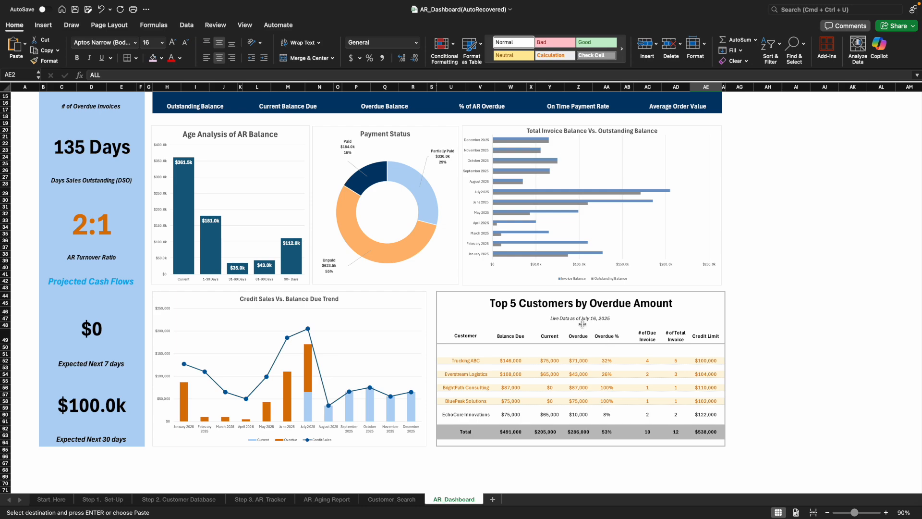
pyautogui.scroll(1, 557, 341)
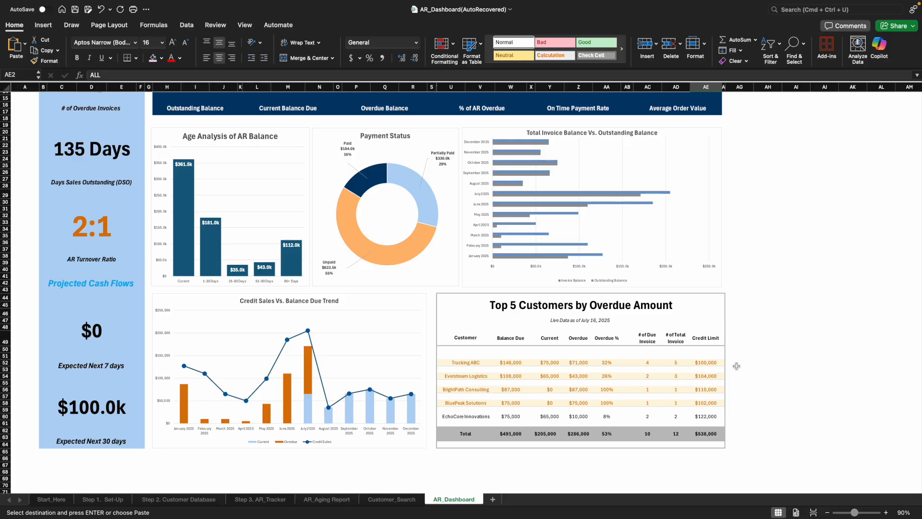
pyautogui.scroll(5, 714, 434)
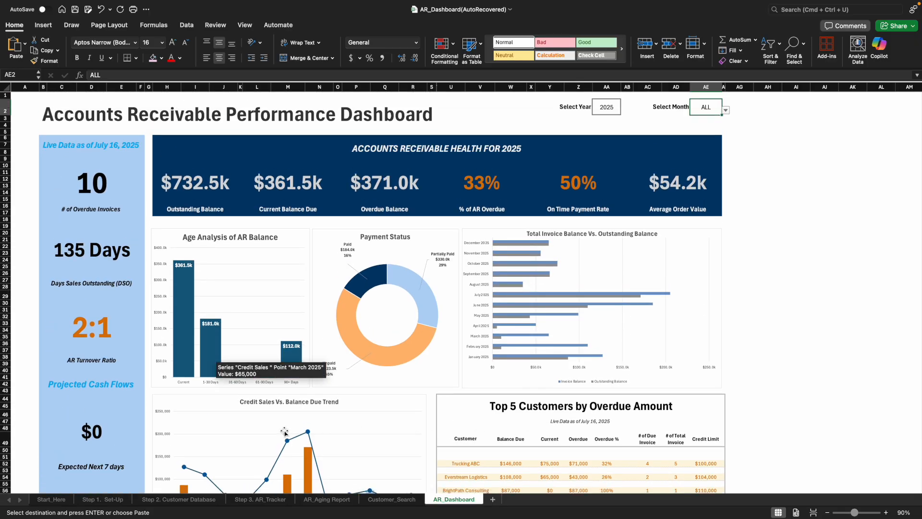
# Step: Revisit the Start_Here instructions and the Step 1. Set-Up sheet
pyautogui.click(62, 501)
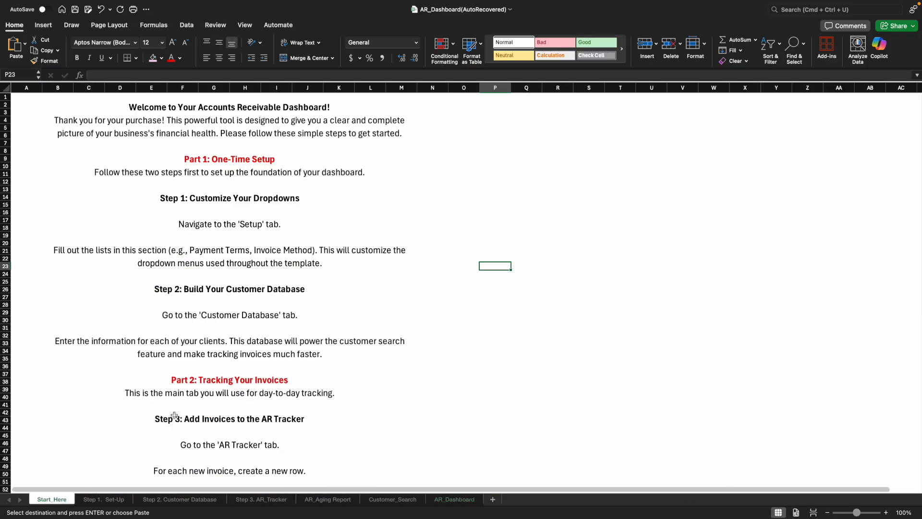
pyautogui.hotkey('ctrl', 'pagedown')
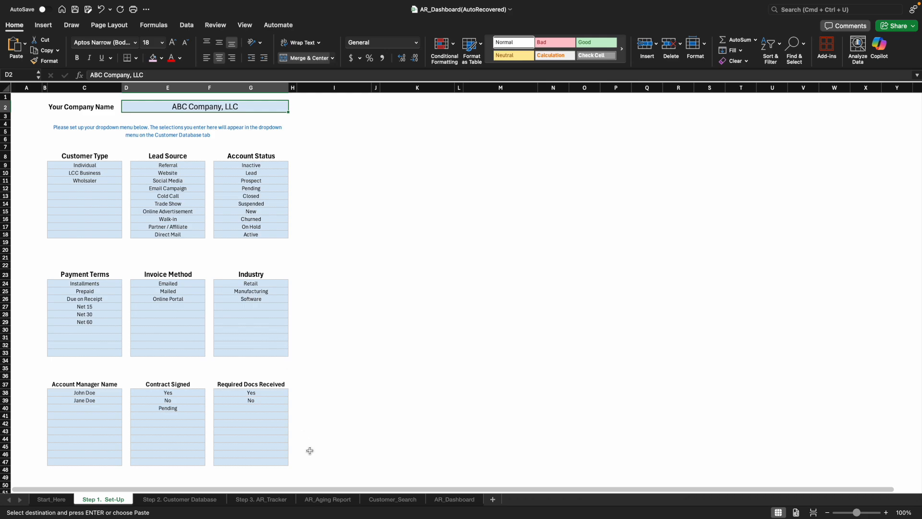
# Step: Glance at the AR_Aging Report, and review the Customer Type, Lead Source and Account Status lists on the Step 1. Set-Up sheet
pyautogui.click(327, 499)
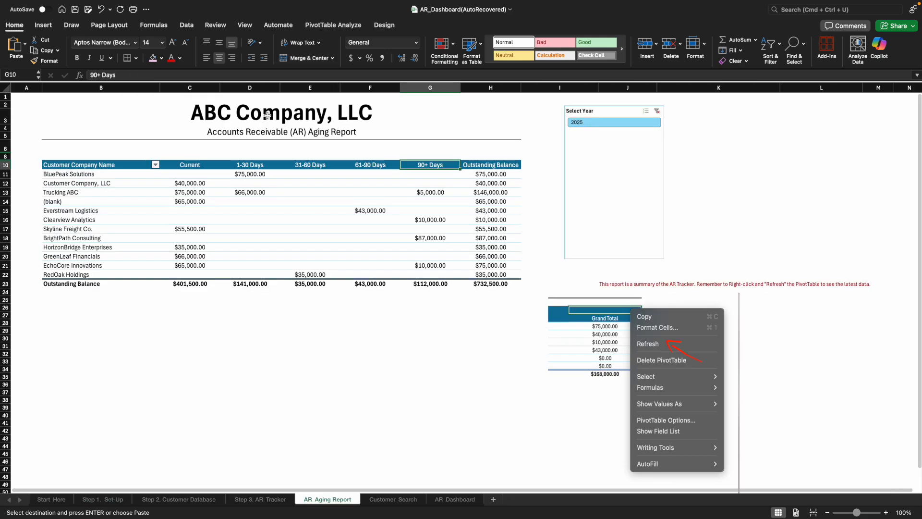
pyautogui.click(104, 499)
pyautogui.moveTo(96, 165); pyautogui.dragTo(102, 235)
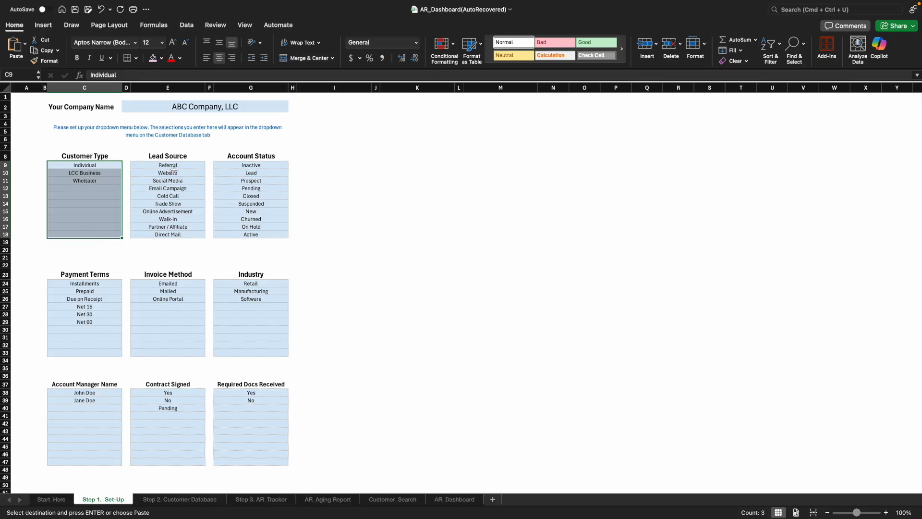
pyautogui.moveTo(174, 166); pyautogui.dragTo(180, 235)
pyautogui.moveTo(249, 165); pyautogui.dragTo(257, 234)
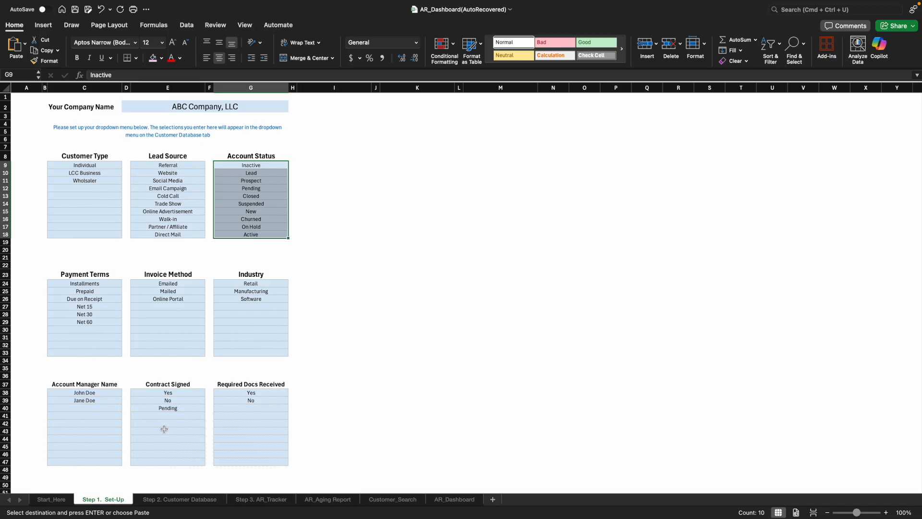
pyautogui.click(314, 365)
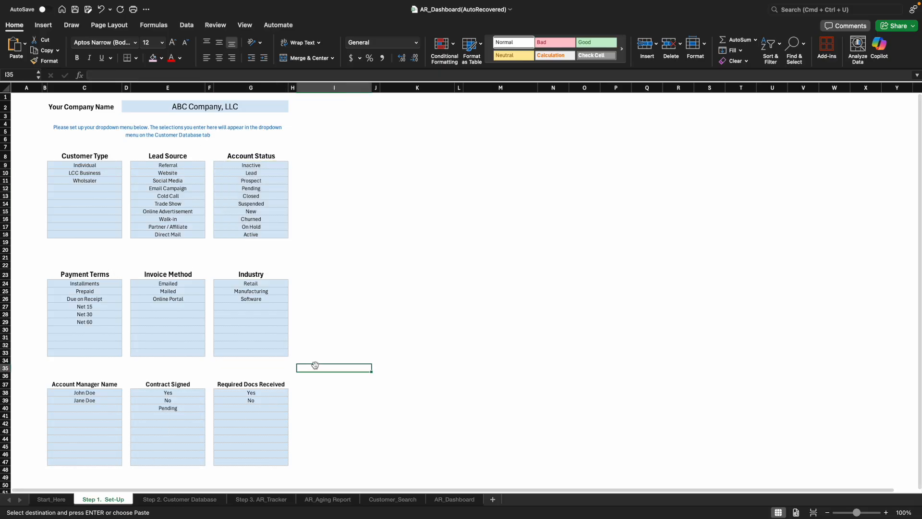
# Step: Add Sample as a new entry below Online Portal in the Invoice Method list
pyautogui.click(173, 306)
pyautogui.click(242, 309)
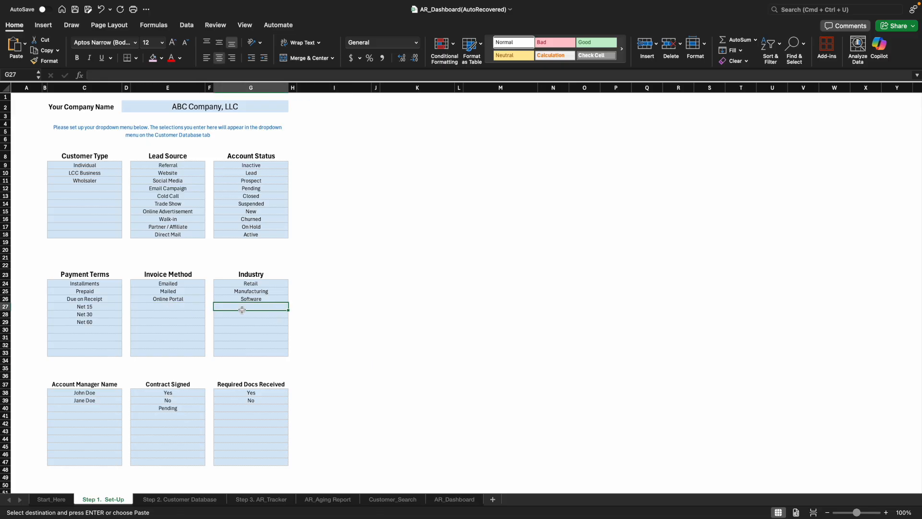
pyautogui.click(186, 307)
pyautogui.write('Sample')
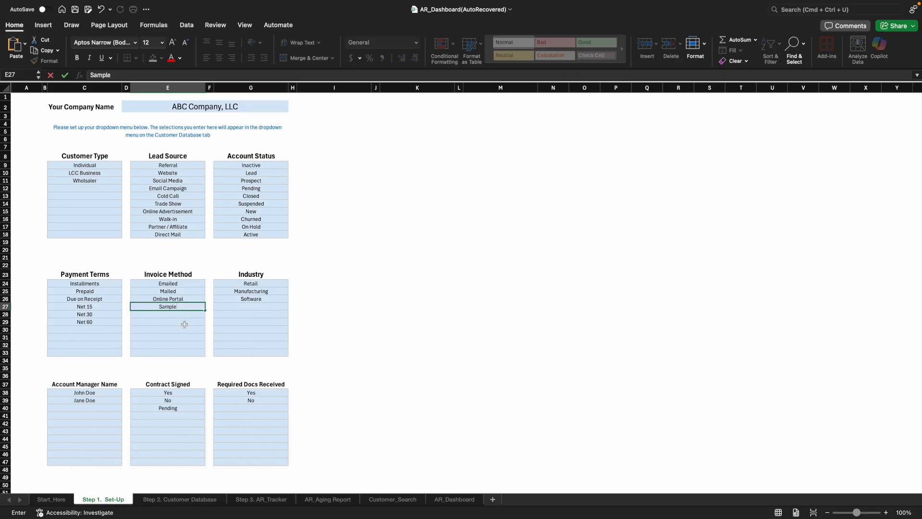
pyautogui.click(184, 323)
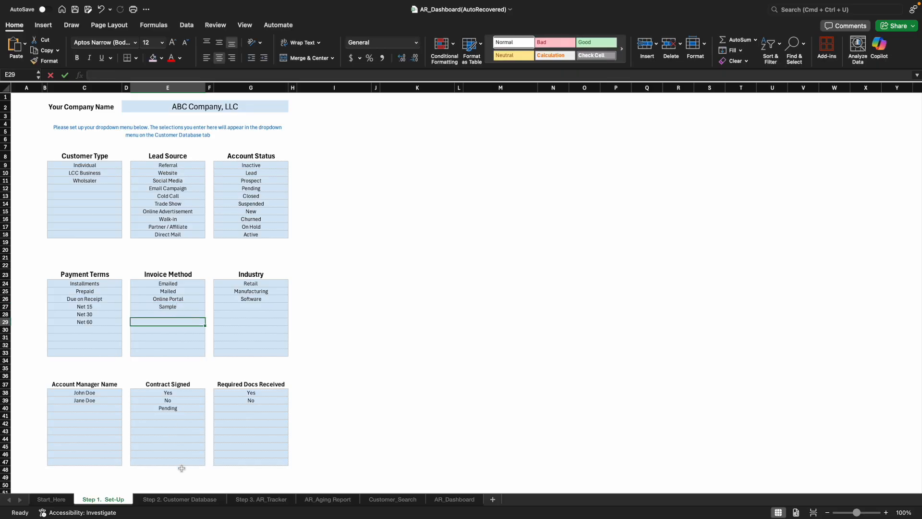
# Step: Check the Invoice Method options offered in the first empty row of the Step 2. Customer Database sheet
pyautogui.click(194, 500)
pyautogui.moveTo(225, 492); pyautogui.dragTo(413, 505)
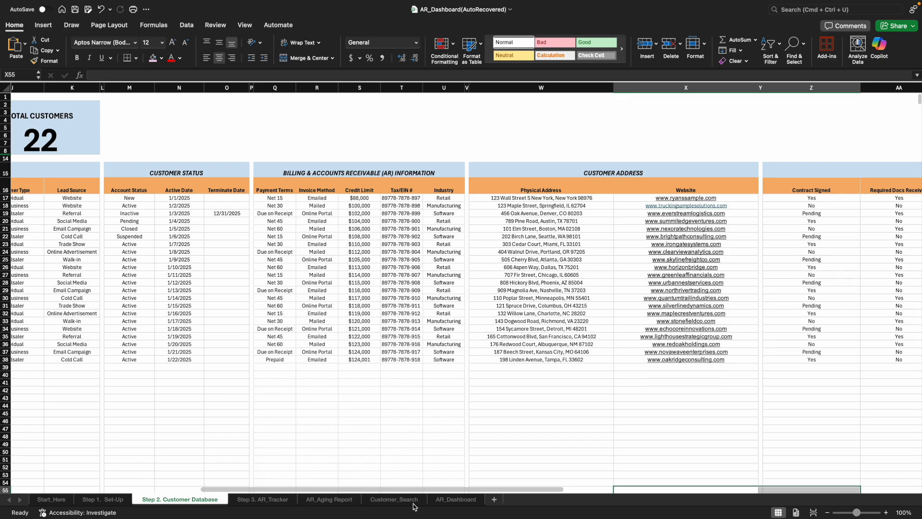
pyautogui.click(321, 366)
pyautogui.click(341, 367)
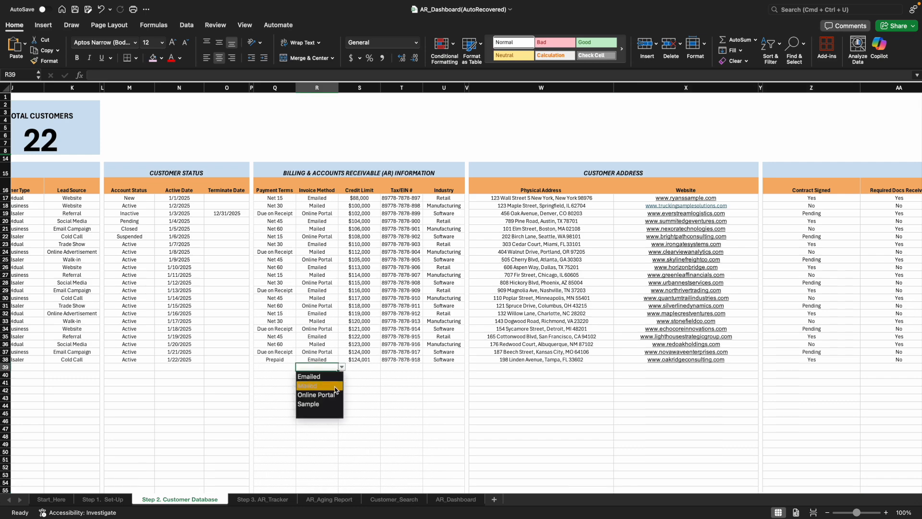
pyautogui.click(119, 506)
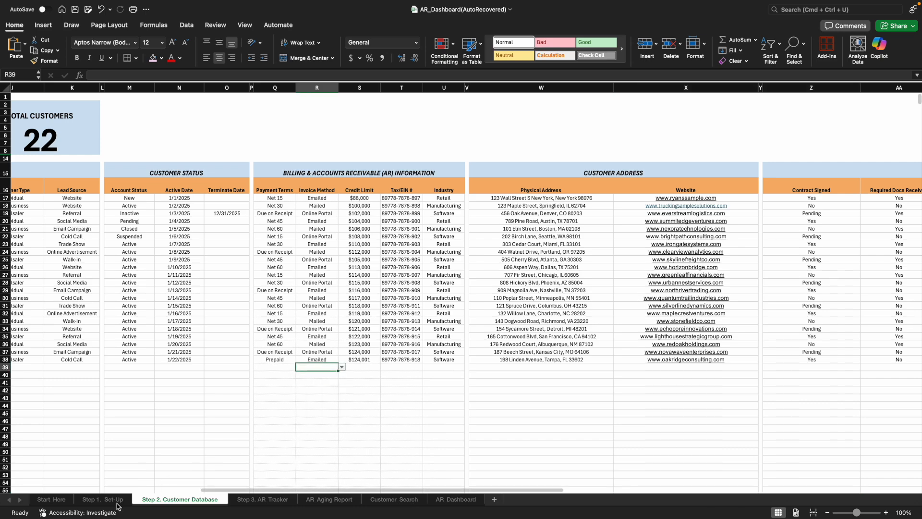
# Step: Remove the Sample entry from the Invoice Method list on the Step 1. Set-Up sheet
pyautogui.click(118, 505)
pyautogui.click(164, 307)
pyautogui.press('Delete')
pyautogui.click(345, 332)
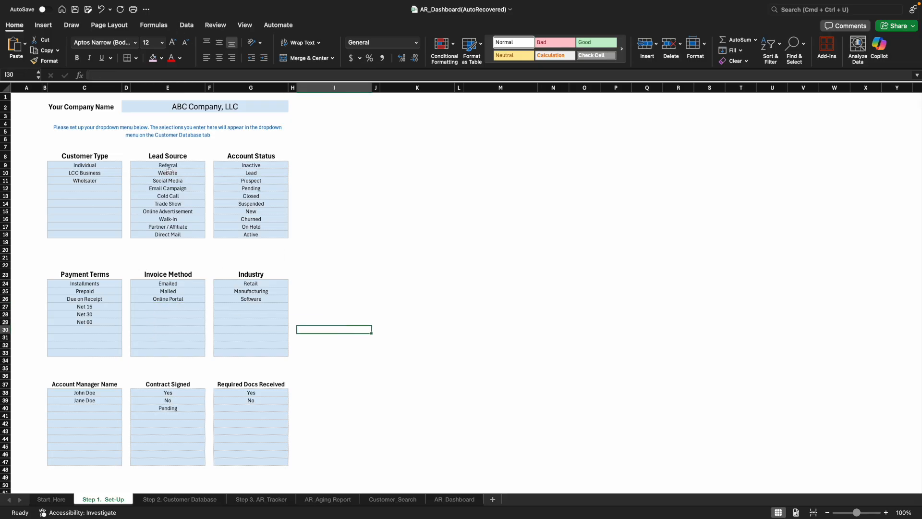
# Step: Start a new record in the first empty row of the Step 2. Customer Database sheet with customer number 23
pyautogui.click(202, 502)
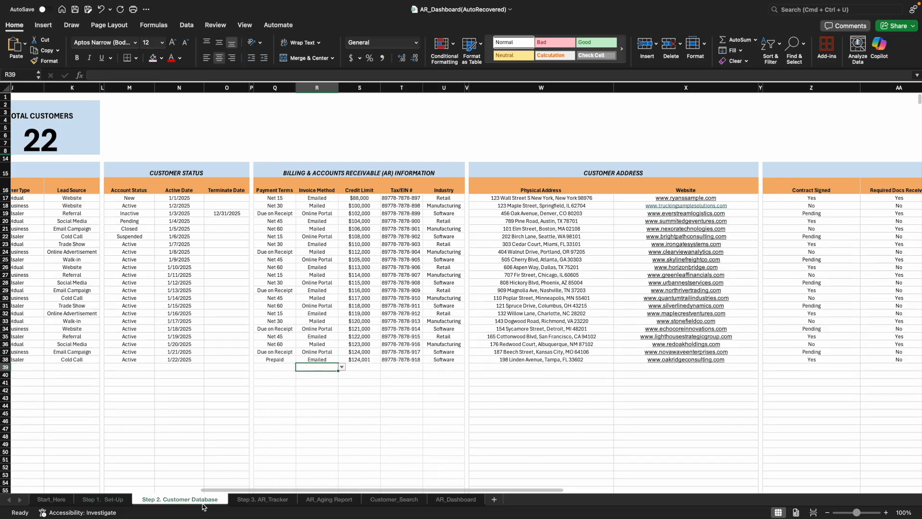
pyautogui.moveTo(269, 490); pyautogui.dragTo(41, 484)
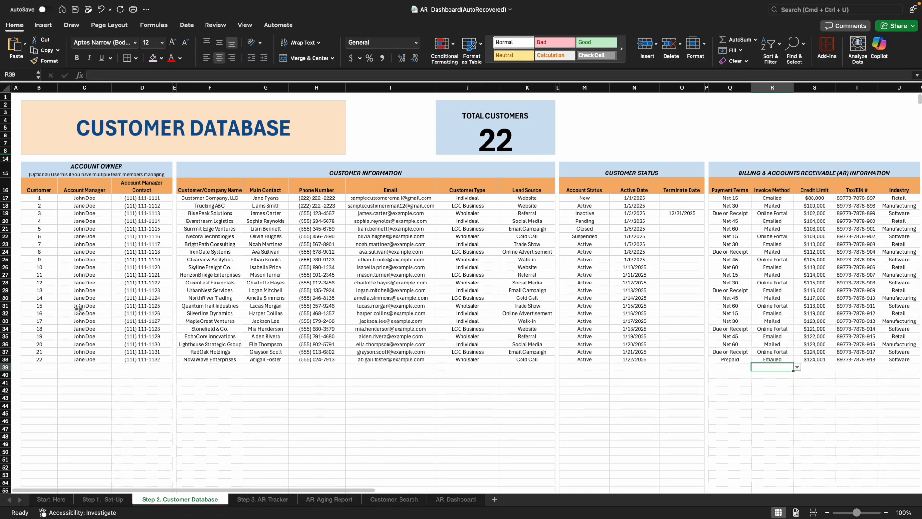
pyautogui.click(37, 367)
pyautogui.write('23')
pyautogui.click(137, 419)
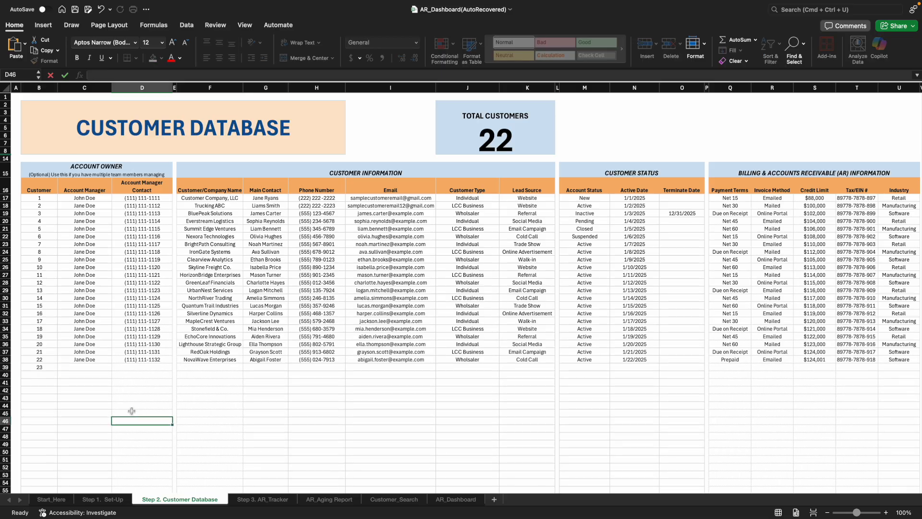
# Step: Assign the first listed account manager to customer 23 and fill the manager contact number down from the row above
pyautogui.click(99, 367)
pyautogui.click(115, 366)
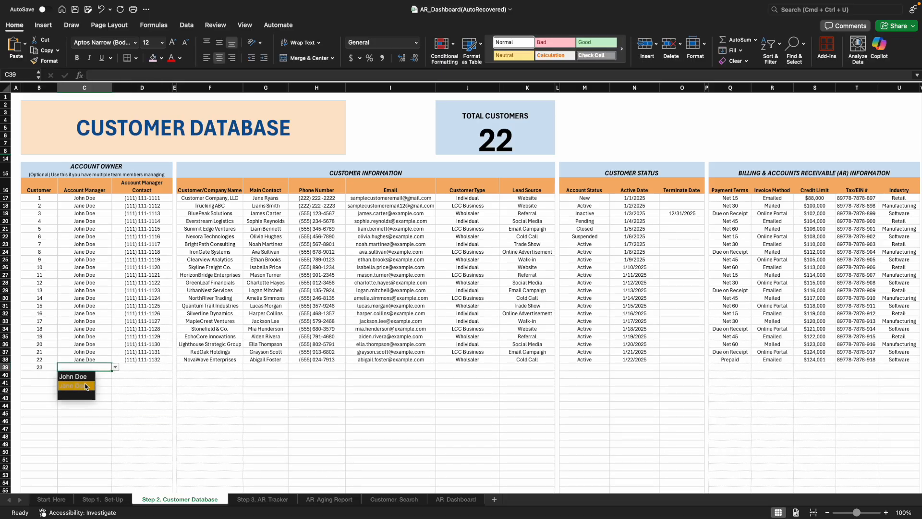
pyautogui.click(73, 376)
pyautogui.click(142, 367)
pyautogui.click(162, 357)
pyautogui.moveTo(174, 364); pyautogui.dragTo(168, 371)
# Step: Enter SampleCompany, LLC as customer 23's company name and fill in the main contact's name
pyautogui.click(199, 369)
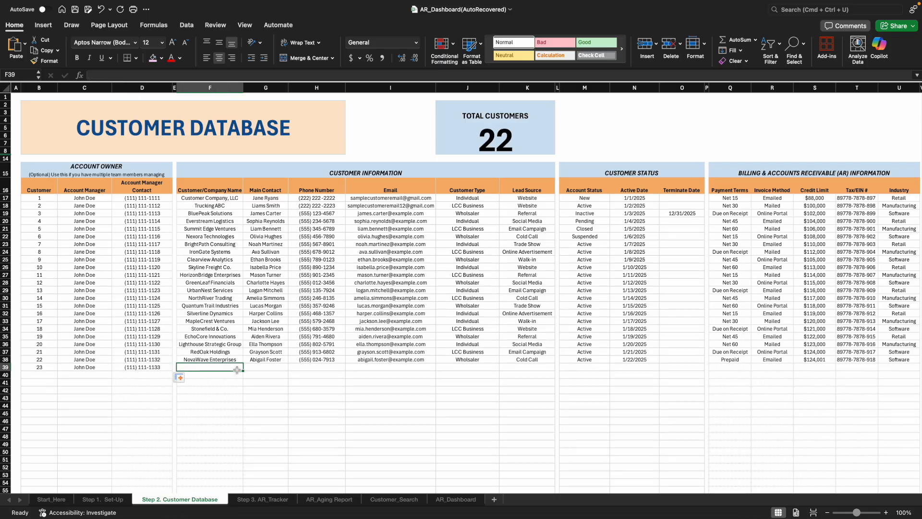
pyautogui.write('SampleCompany, LLC')
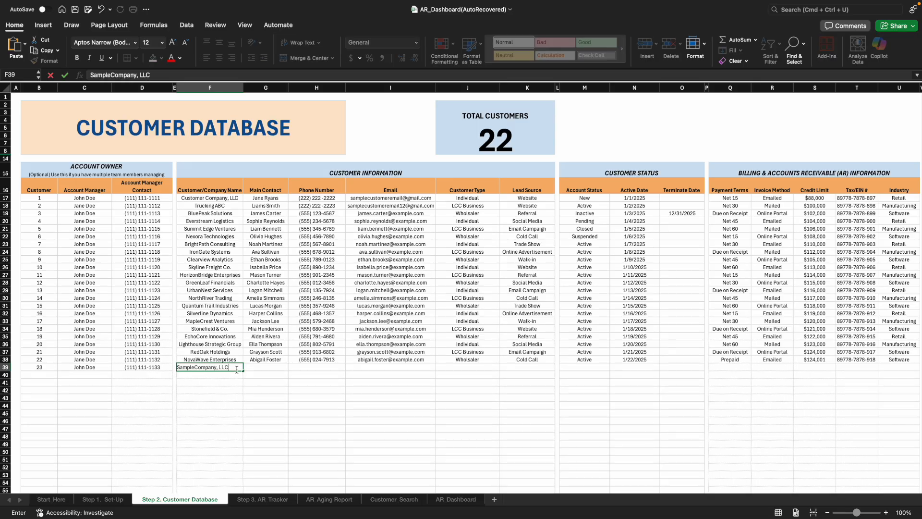
pyautogui.click(276, 368)
pyautogui.write('Jane Doe')
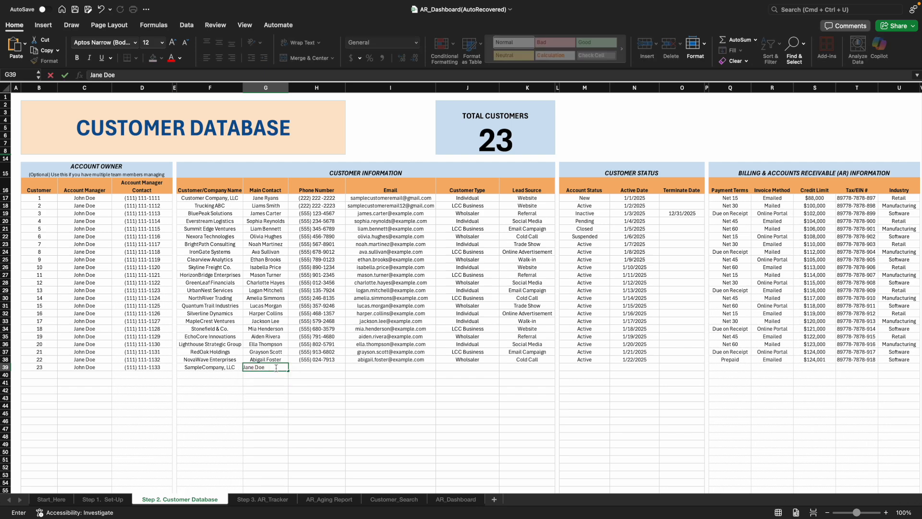
pyautogui.write(' 2')
pyautogui.click(310, 408)
# Step: Fill customer 23's phone number and email down from the row above
pyautogui.click(325, 366)
pyautogui.click(335, 357)
pyautogui.moveTo(345, 366); pyautogui.dragTo(312, 369)
pyautogui.click(390, 359)
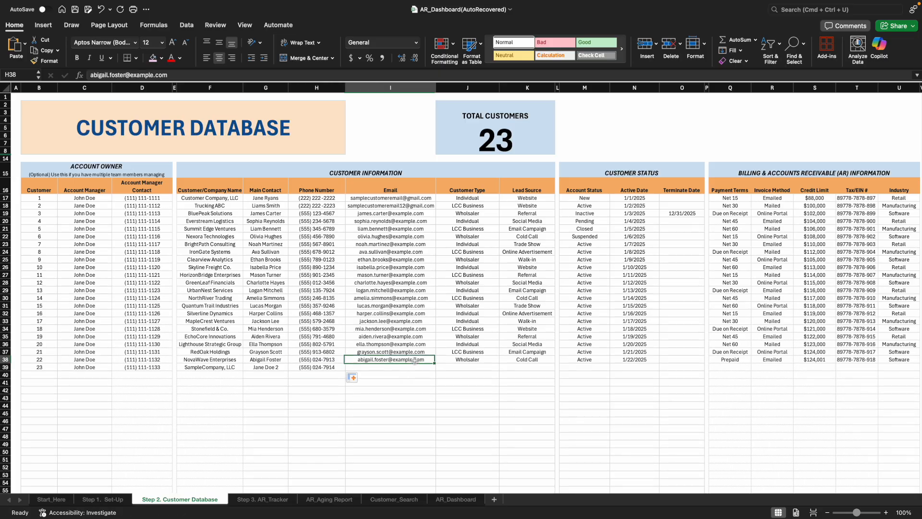
pyautogui.moveTo(435, 363); pyautogui.dragTo(434, 369)
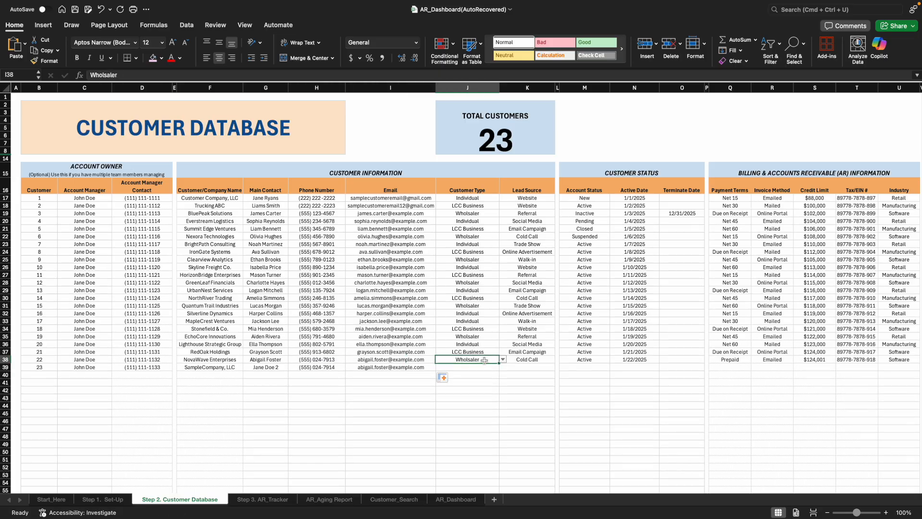
# Step: Set customer 23's customer type to Individual and lead source to Website
pyautogui.click(492, 368)
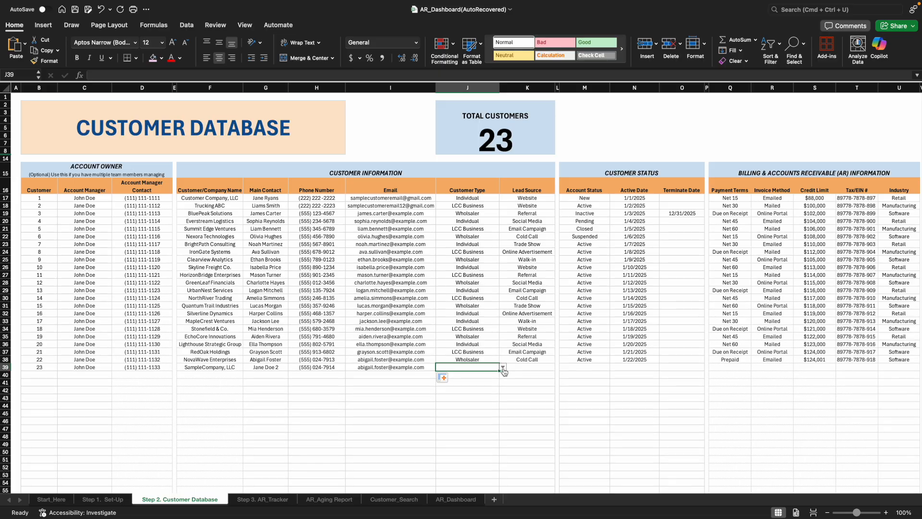
pyautogui.click(503, 368)
pyautogui.click(472, 378)
pyautogui.click(547, 366)
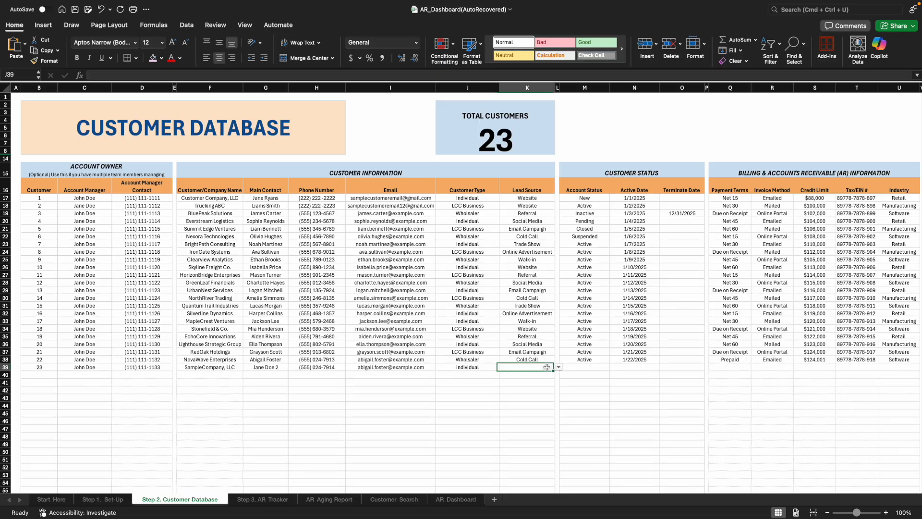
pyautogui.click(558, 367)
pyautogui.click(534, 380)
# Step: Set customer 23's account status to Active and the active date to 1/1/2025
pyautogui.hscroll(6, 288, 384)
pyautogui.click(300, 366)
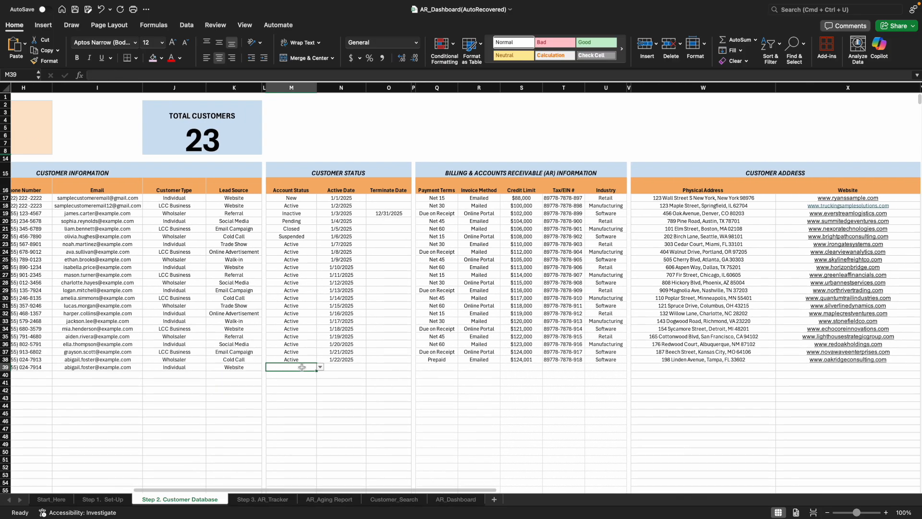
pyautogui.click(319, 367)
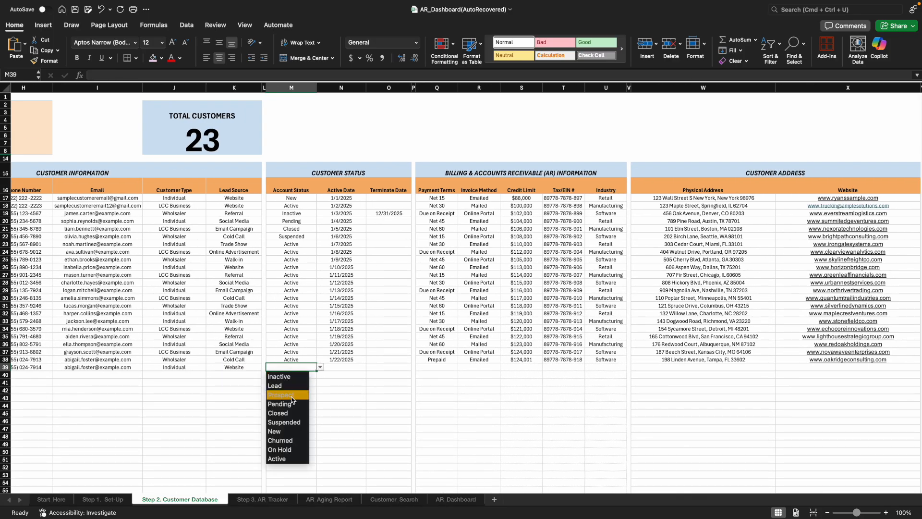
pyautogui.click(292, 458)
pyautogui.click(337, 366)
pyautogui.write('1/1/2')
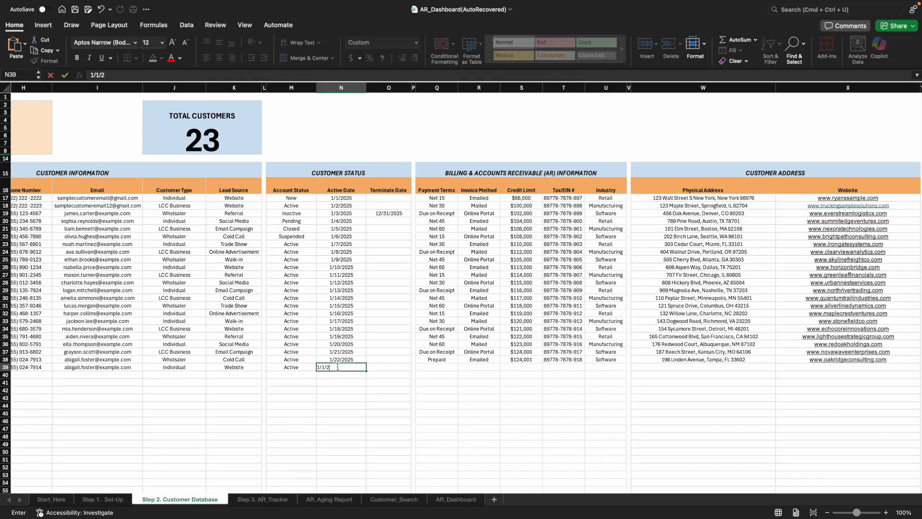
pyautogui.click(339, 418)
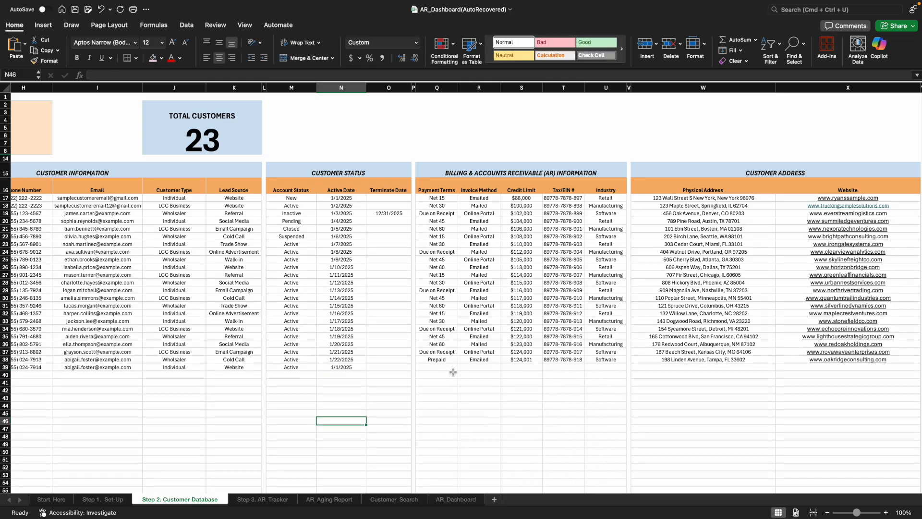
# Step: Set customer 23's payment terms to Net 15 and invoice method to Emailed
pyautogui.click(436, 367)
pyautogui.click(460, 367)
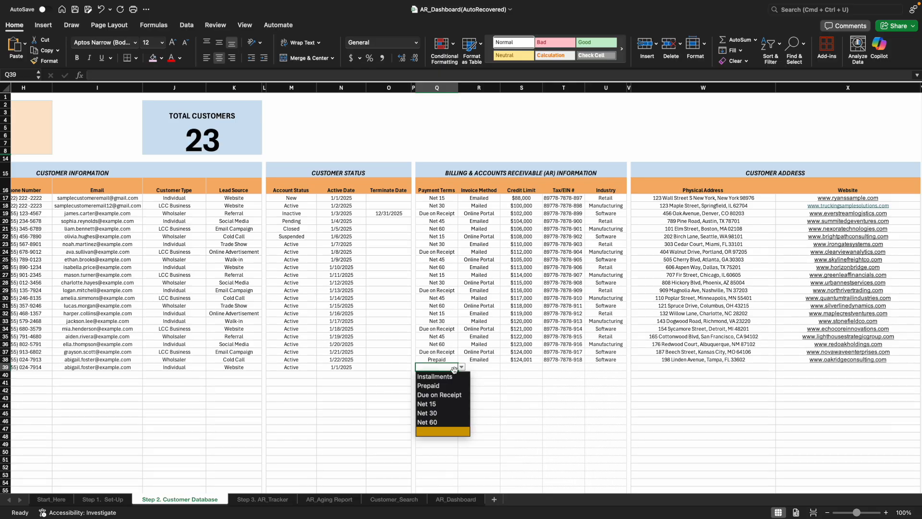
pyautogui.click(434, 404)
pyautogui.click(480, 368)
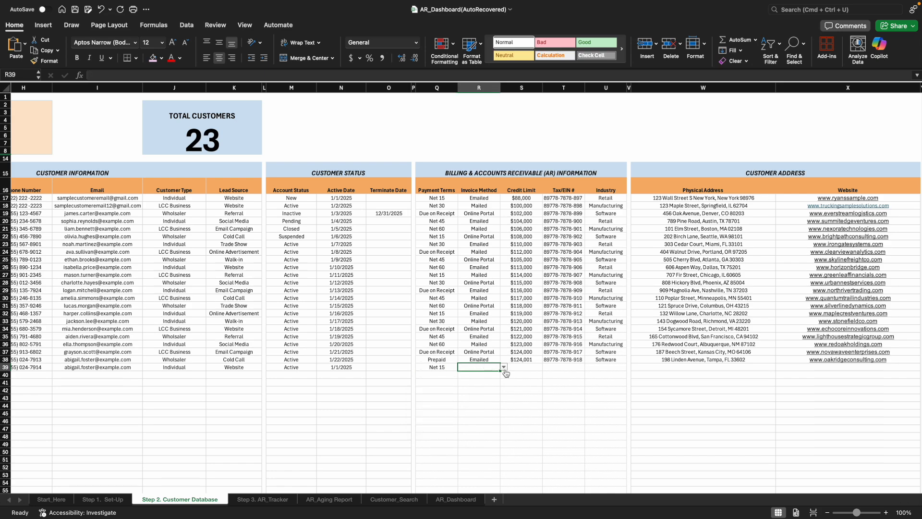
pyautogui.click(503, 366)
pyautogui.click(479, 377)
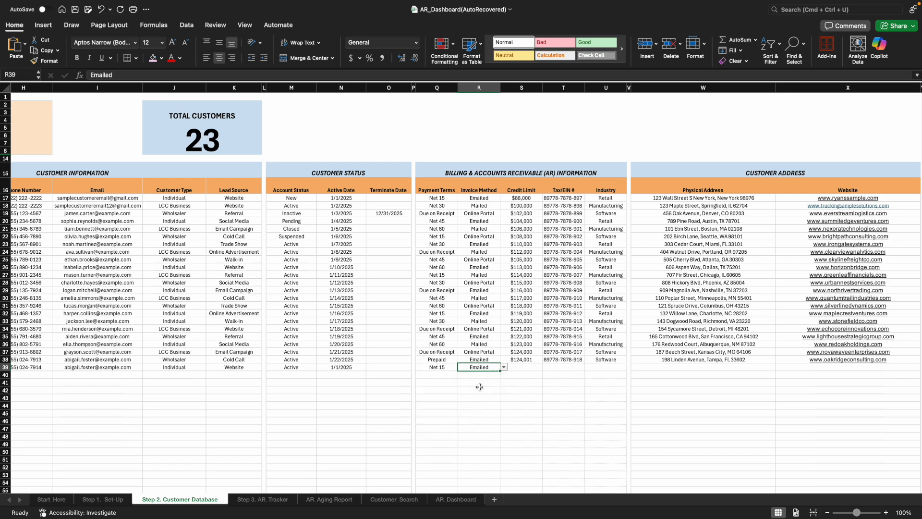
# Step: Enter a credit limit of 5000 for customer 23 and fill the Tax/EIN number down from the row above
pyautogui.click(536, 366)
pyautogui.write('5000')
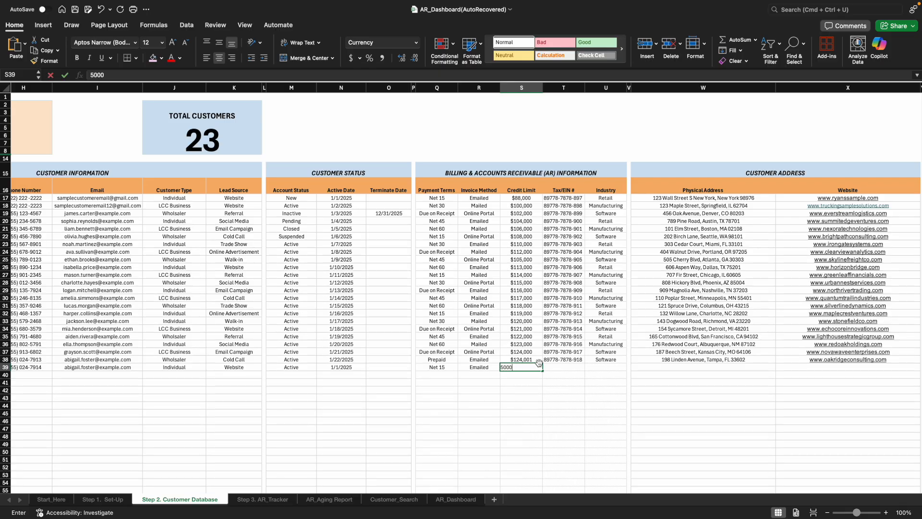
pyautogui.click(548, 397)
pyautogui.click(572, 360)
pyautogui.moveTo(584, 361); pyautogui.dragTo(584, 368)
# Step: Set customer 23's industry to Retail and fill the physical address and website down from the row above
pyautogui.click(619, 366)
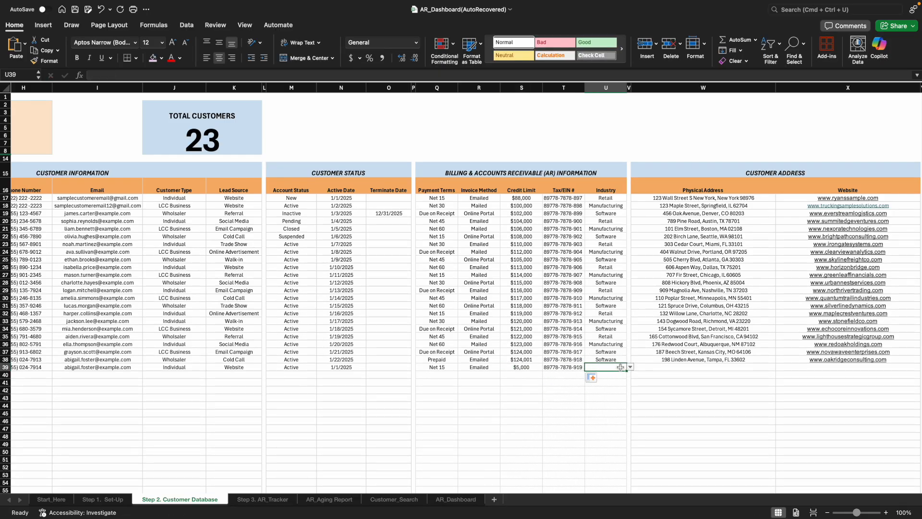
pyautogui.click(630, 367)
pyautogui.click(601, 375)
pyautogui.hscroll(10, 392, 435)
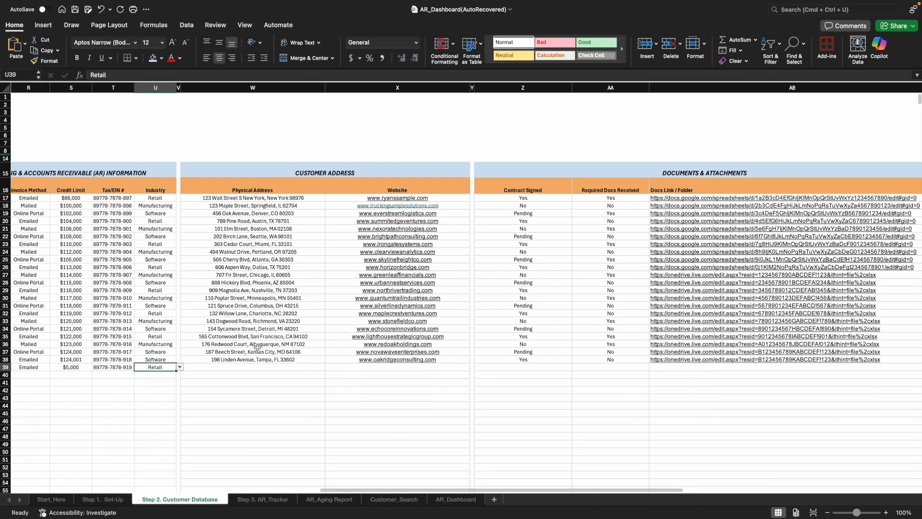
pyautogui.moveTo(230, 359); pyautogui.dragTo(462, 368)
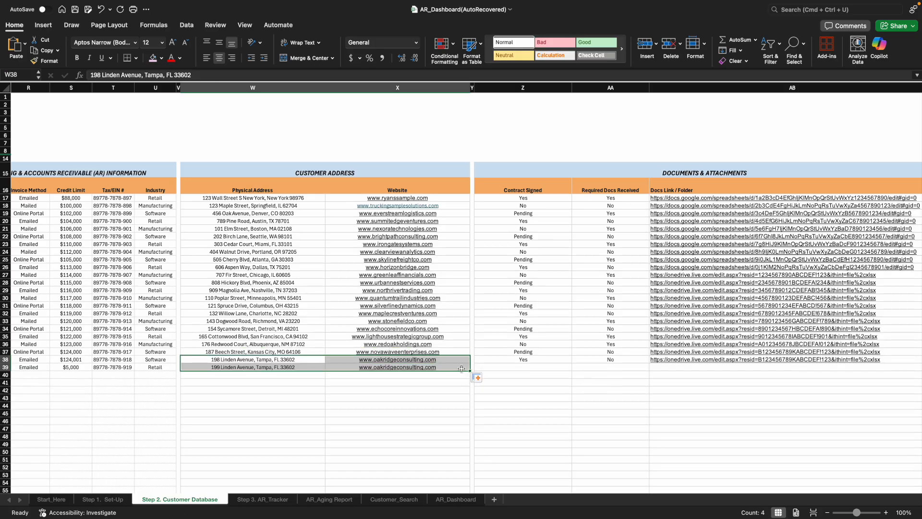
# Step: Set both Contract Signed and Required Docs Received to Yes for customer 23
pyautogui.click(543, 366)
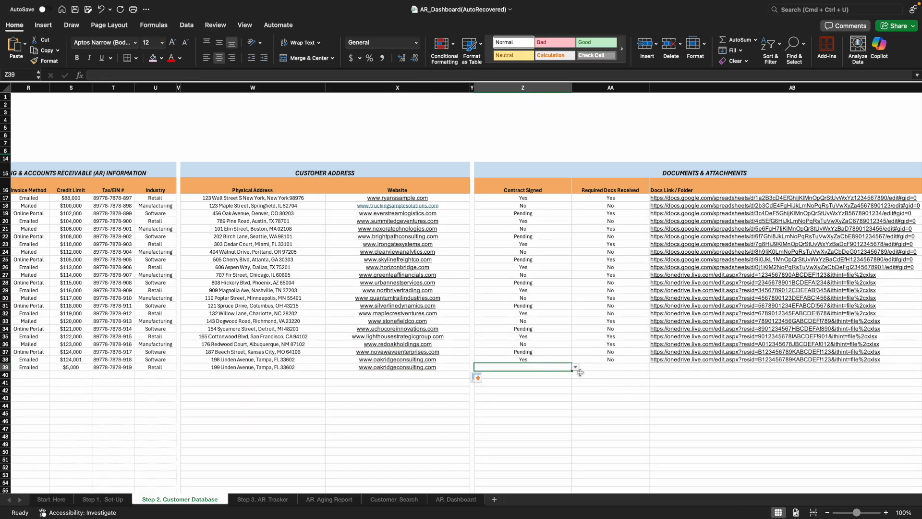
pyautogui.click(577, 369)
pyautogui.click(497, 377)
pyautogui.click(619, 368)
pyautogui.click(654, 366)
pyautogui.click(594, 378)
pyautogui.hscroll(5, 527, 498)
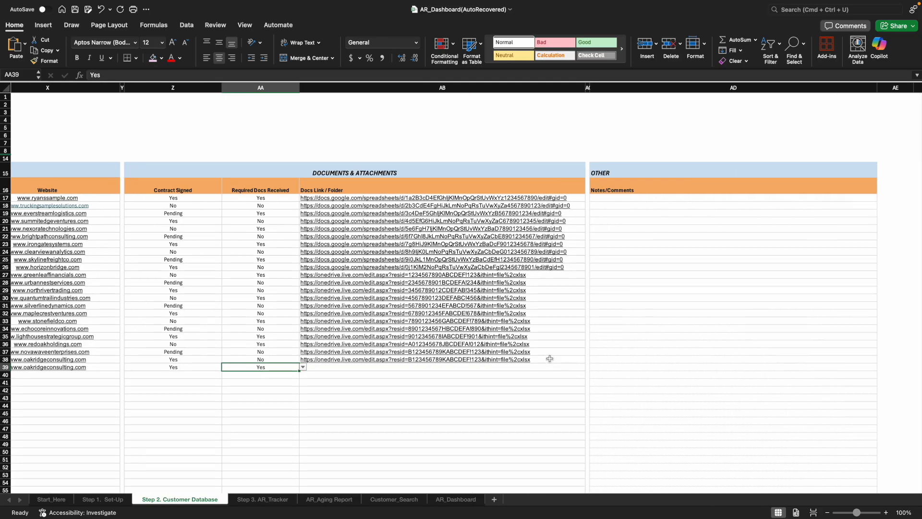
# Step: Fill the Docs Link / Folder entry down from the row above for customer 23
pyautogui.click(549, 357)
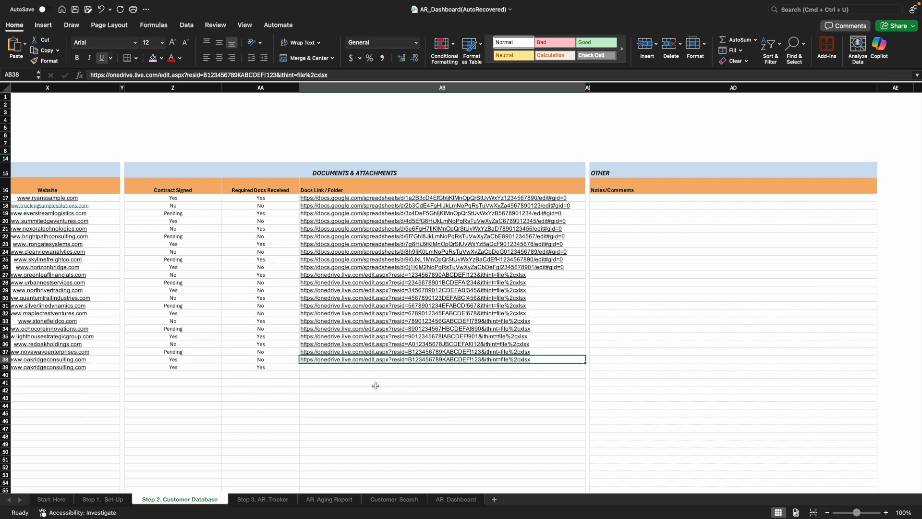
pyautogui.moveTo(584, 364); pyautogui.dragTo(585, 370)
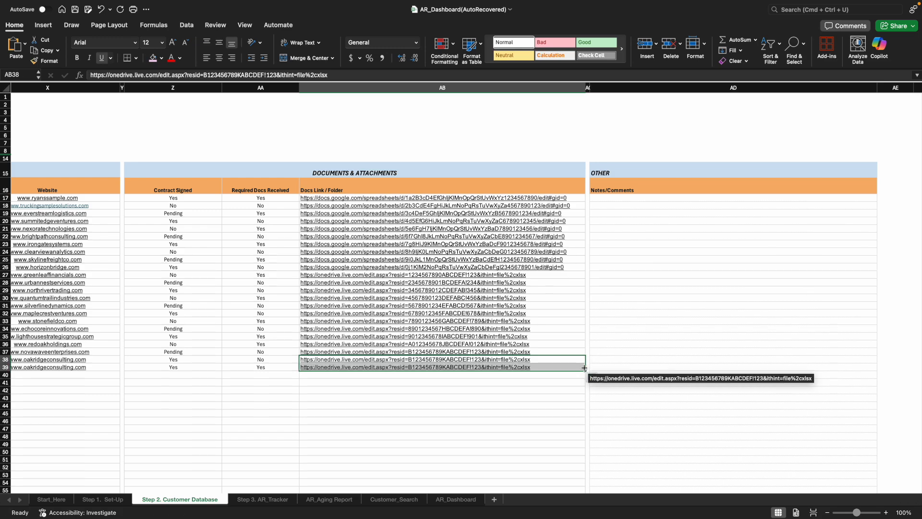
pyautogui.click(612, 365)
# Step: Add SampleCompany, LLC as the customer company in the first empty row of the AR tracker sheet
pyautogui.moveTo(576, 490); pyautogui.dragTo(69, 486)
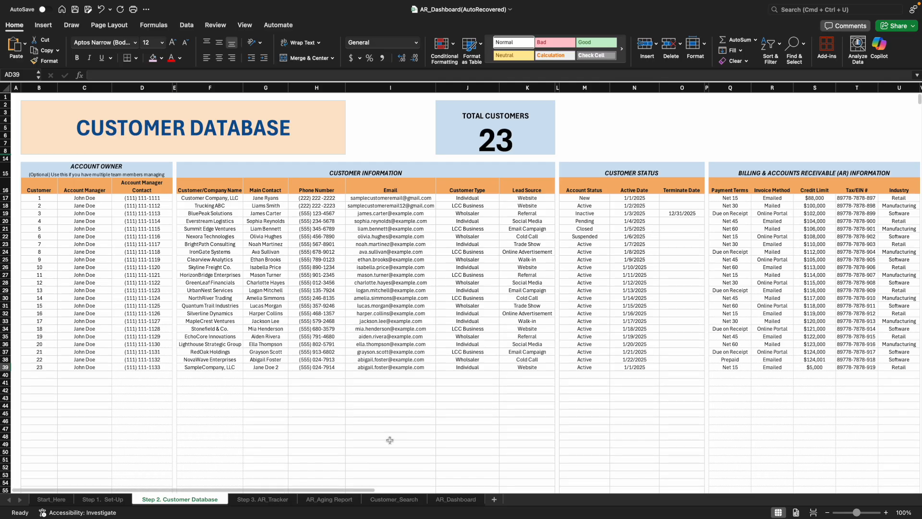
pyautogui.click(260, 499)
pyautogui.moveTo(369, 489); pyautogui.dragTo(2, 489)
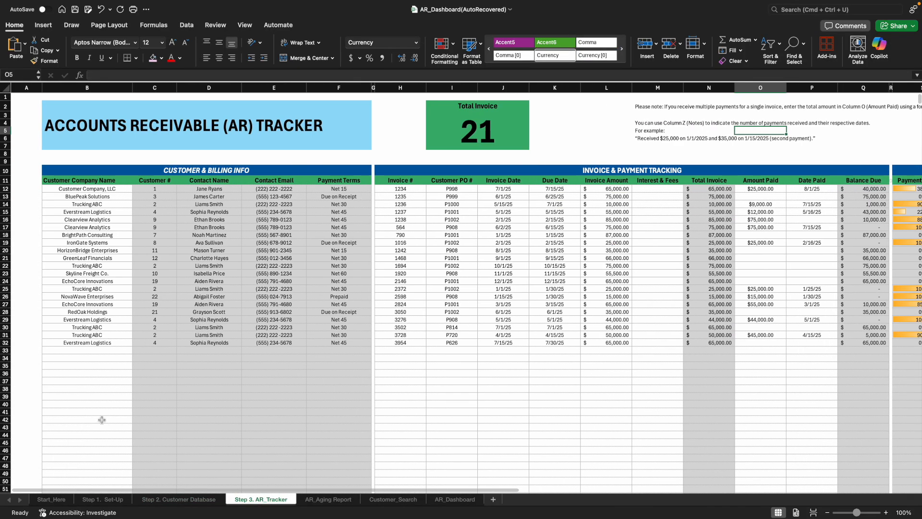
pyautogui.click(110, 351)
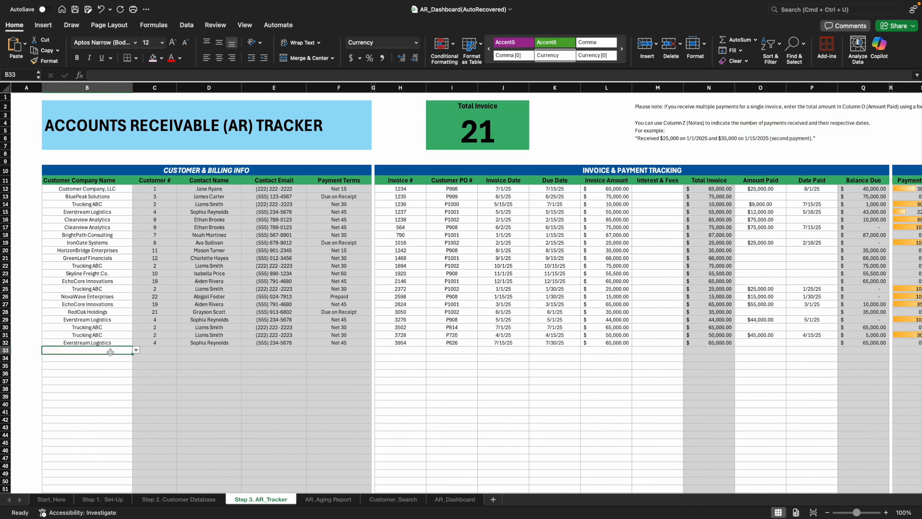
pyautogui.click(136, 350)
pyautogui.scroll(-3, 85, 424)
pyautogui.scroll(-2, 85, 424)
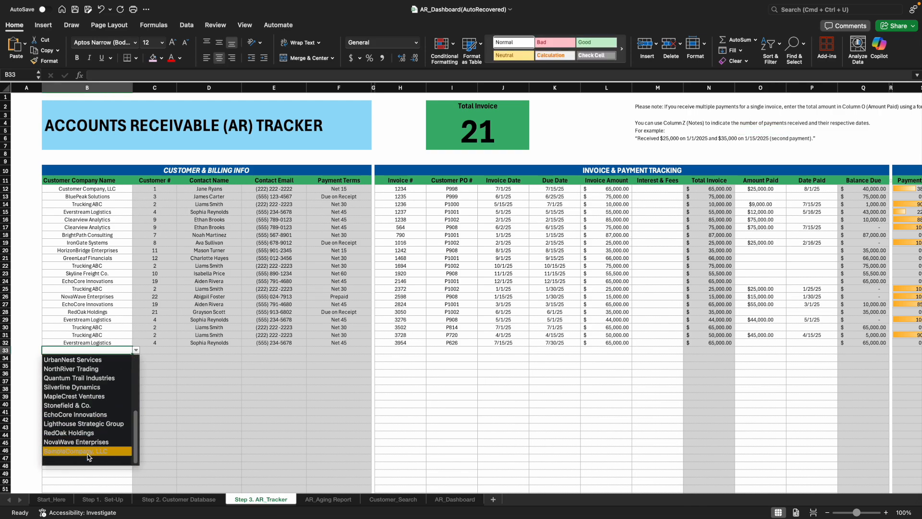
pyautogui.click(87, 451)
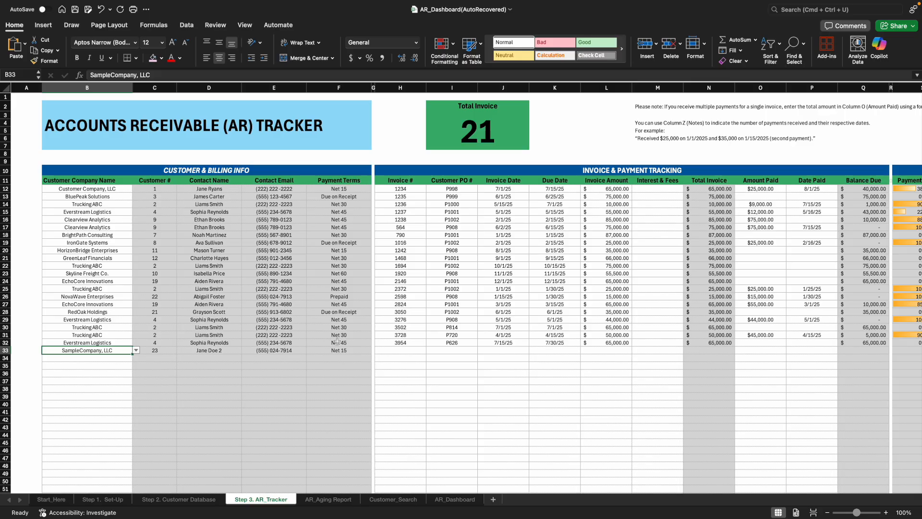
# Step: Rename the Contact Email column header in the AR tracker to Contact Phone #
pyautogui.click(279, 180)
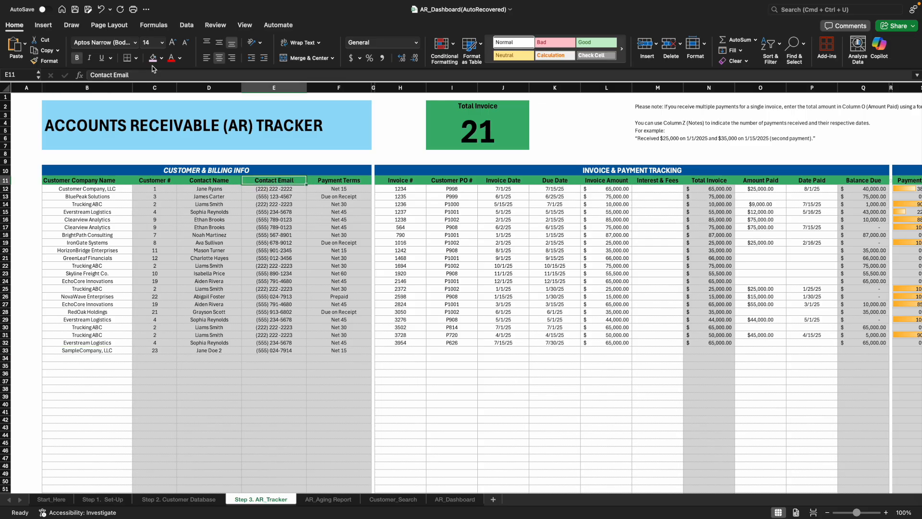
pyautogui.click(134, 75)
pyautogui.moveTo(134, 75); pyautogui.dragTo(114, 75)
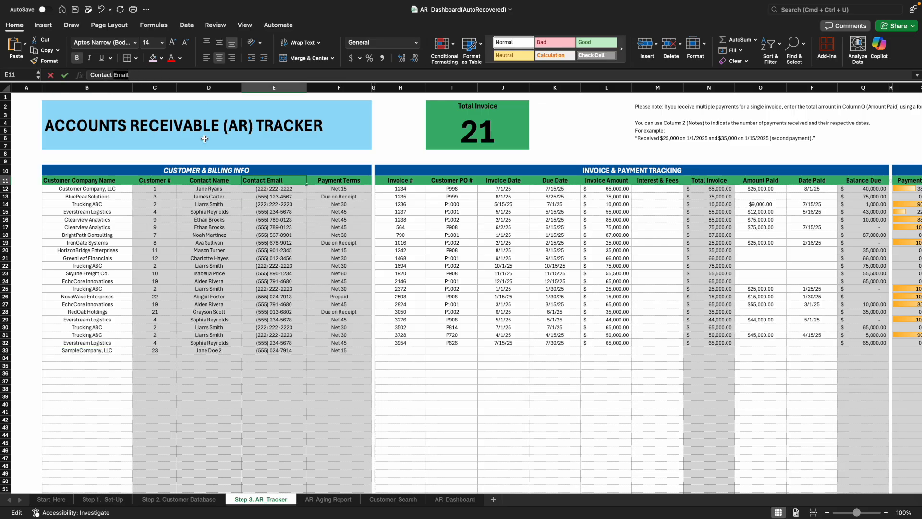
pyautogui.write('Phone #')
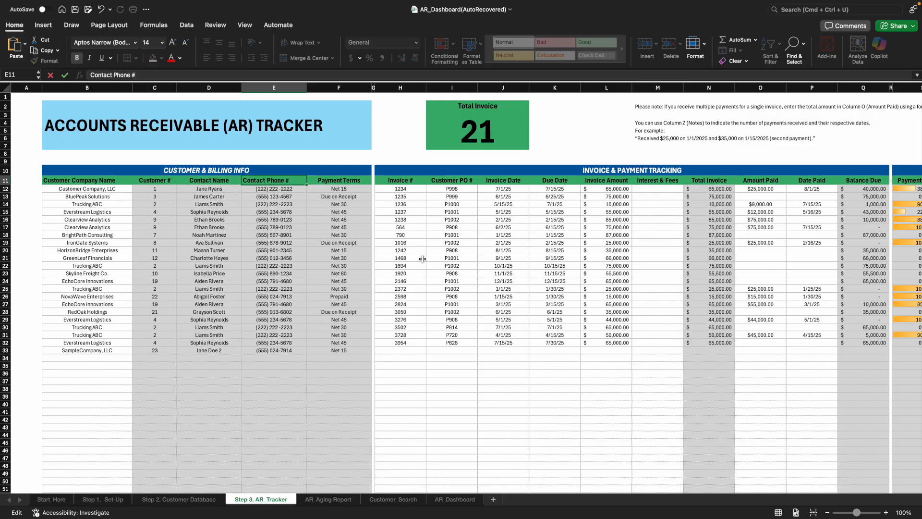
pyautogui.click(504, 388)
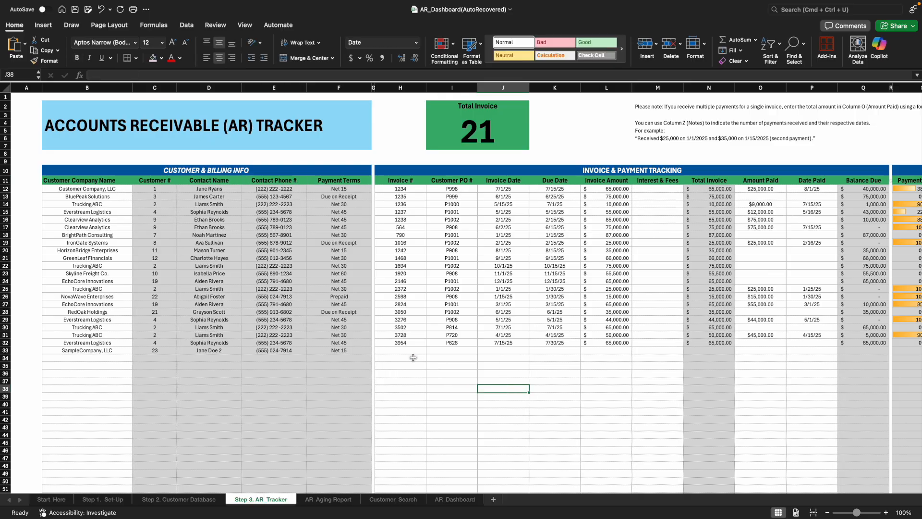
# Step: Enter invoice number 15423 and a customer PO number for SampleCompany, LLC
pyautogui.click(398, 350)
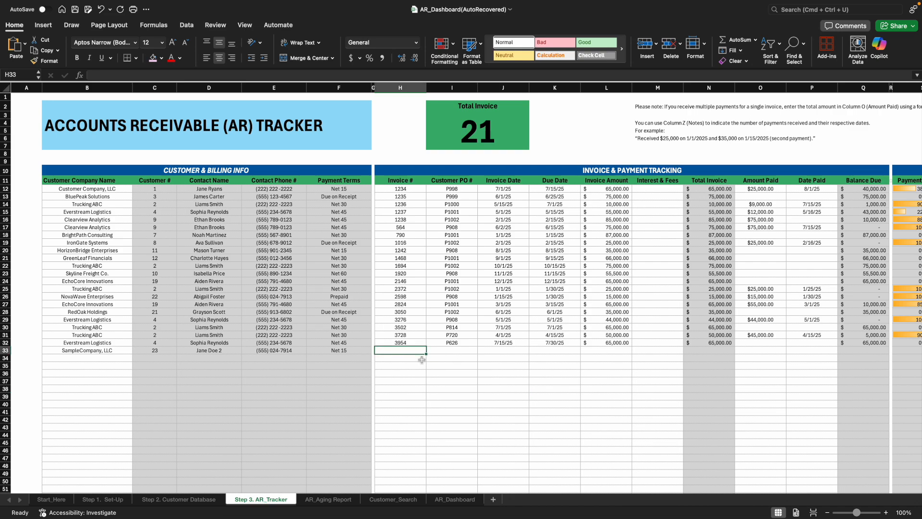
pyautogui.write('15423')
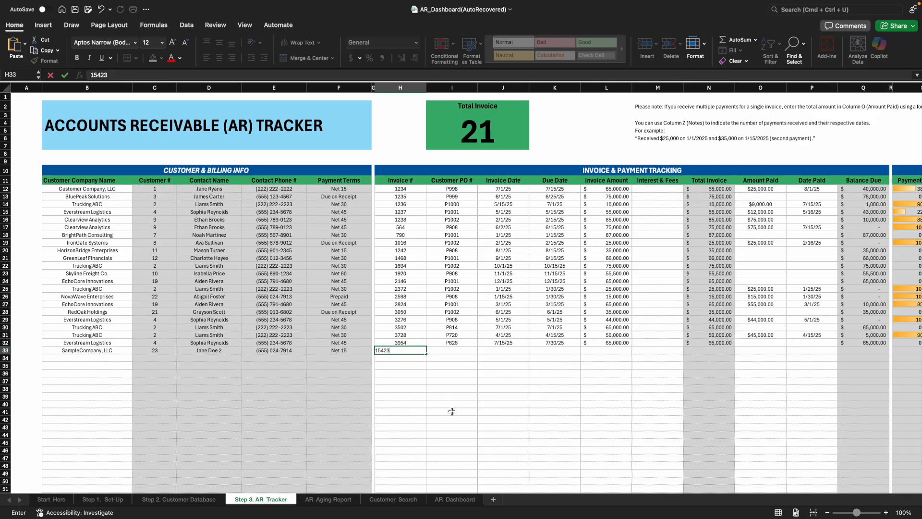
pyautogui.press('Tab')
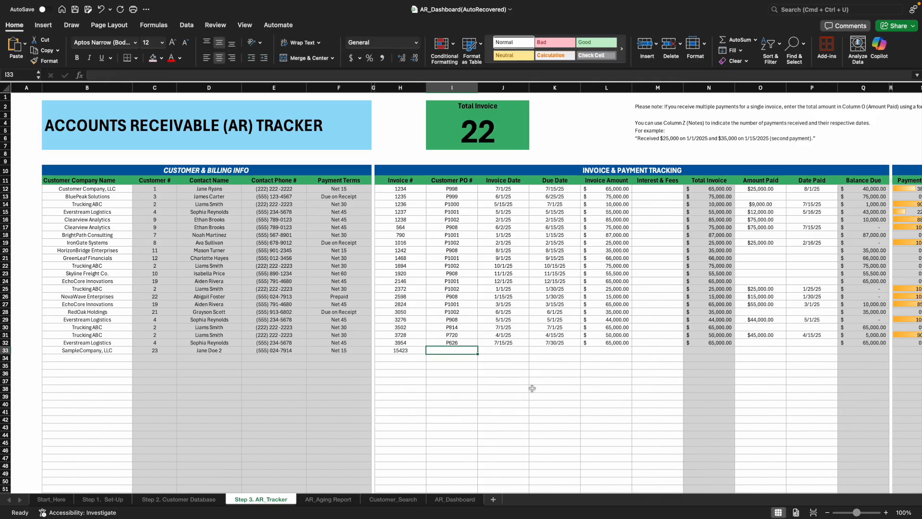
pyautogui.write('P0124')
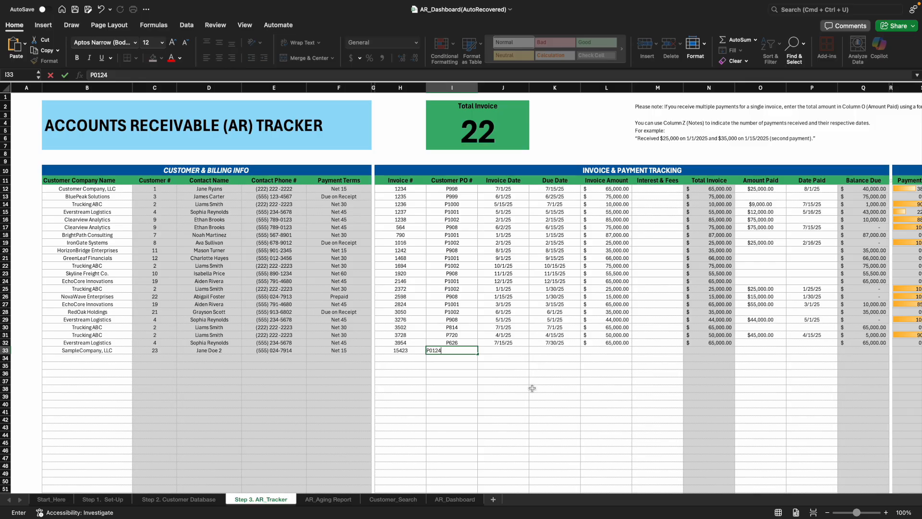
pyautogui.press('Tab')
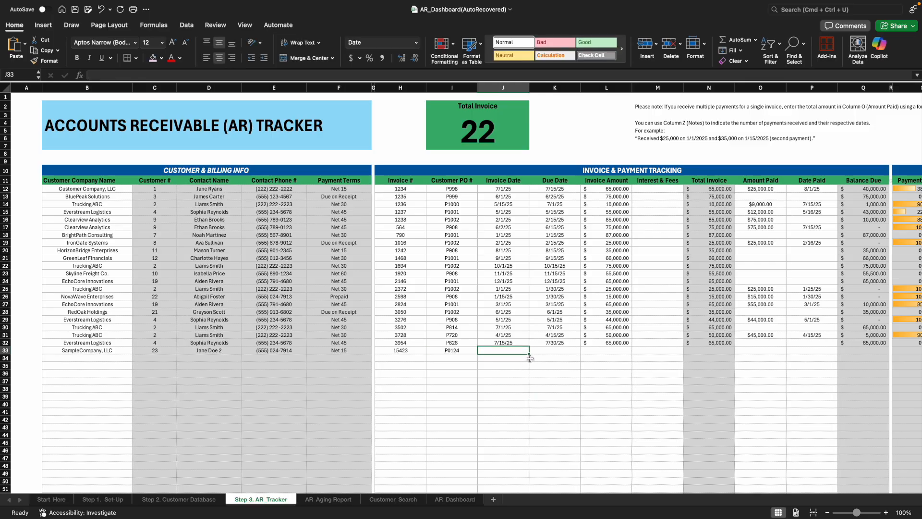
# Step: Set the SampleCompany, LLC invoice date to 7/14/2025 and its due date to 7/30/25
pyautogui.write('1')
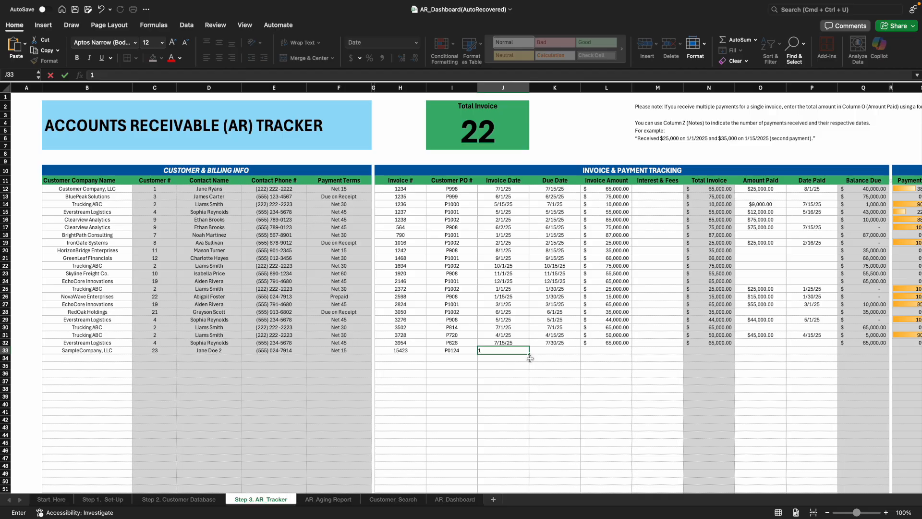
pyautogui.write('7/14/2025')
pyautogui.press('Tab')
pyautogui.write('7/')
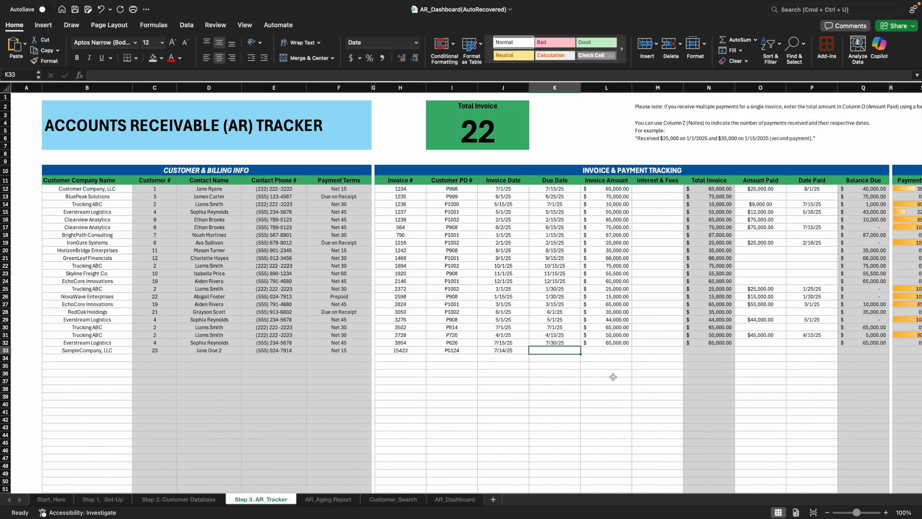
pyautogui.write('30/25')
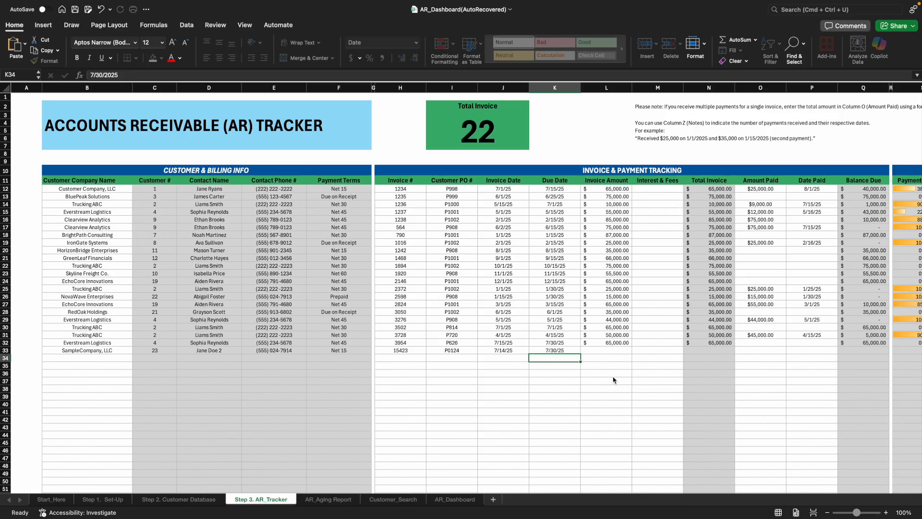
# Step: Enter an invoice amount of 75000 for SampleCompany, LLC
pyautogui.press('Tab')
pyautogui.write('75')
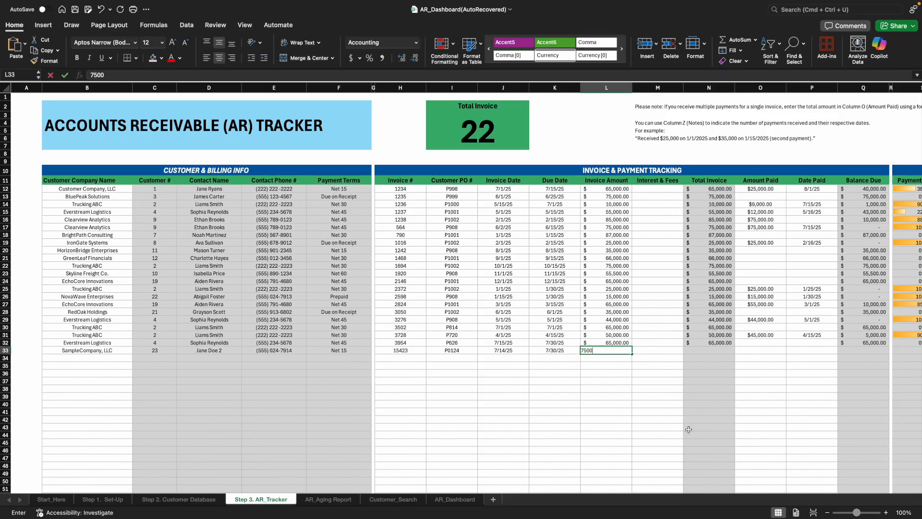
pyautogui.press('Return')
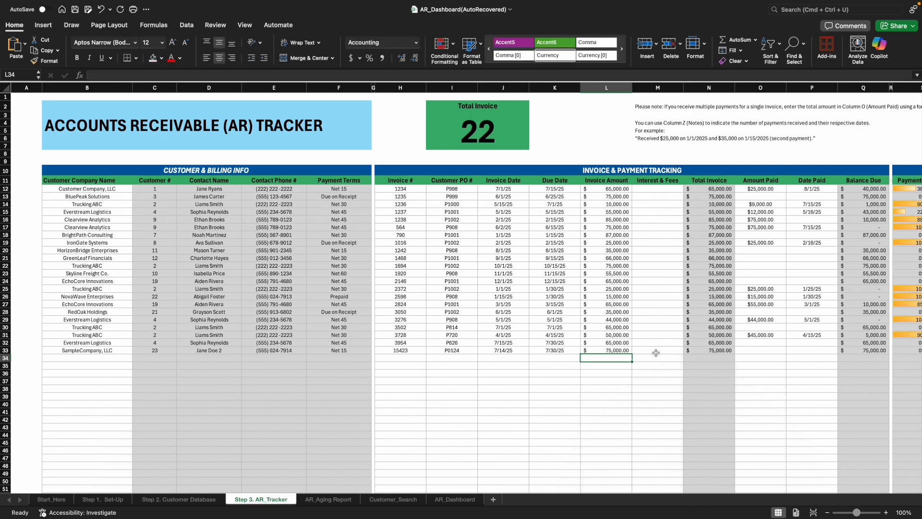
# Step: Enter 5500 as interest and fees on the SampleCompany, LLC invoice and clear the entry again
pyautogui.hscroll(5, 280, 493)
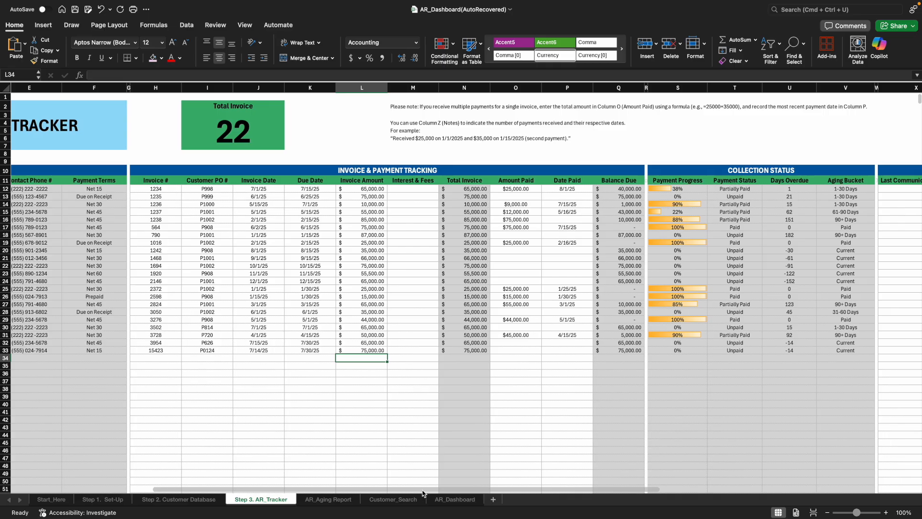
pyautogui.click(406, 350)
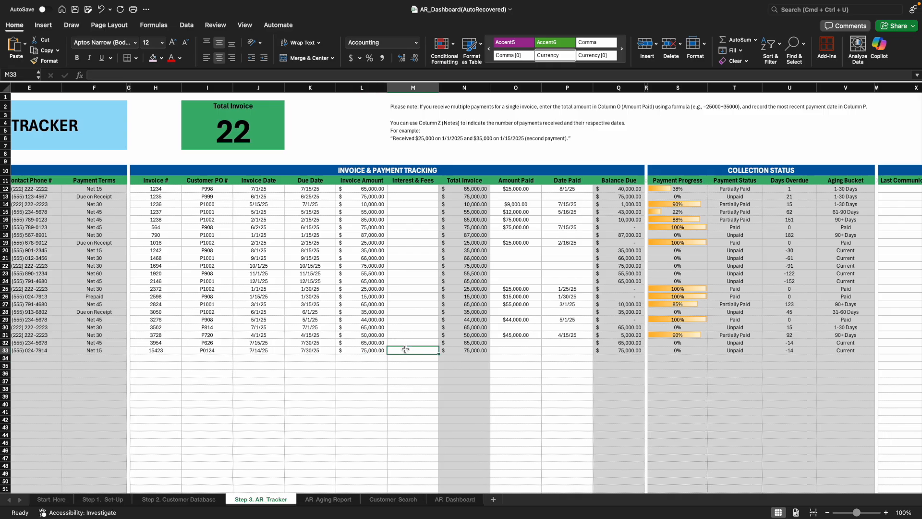
pyautogui.write('5,50')
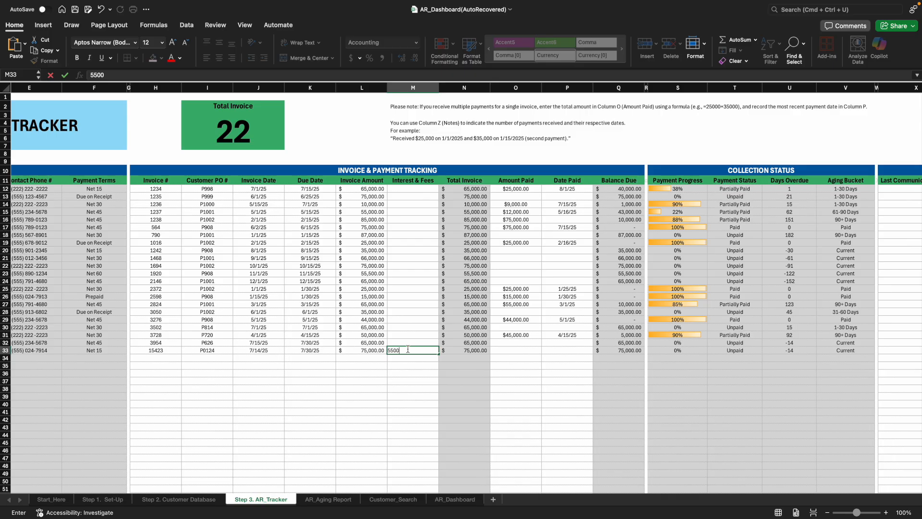
pyautogui.write('0')
pyautogui.press('Return')
pyautogui.click(409, 352)
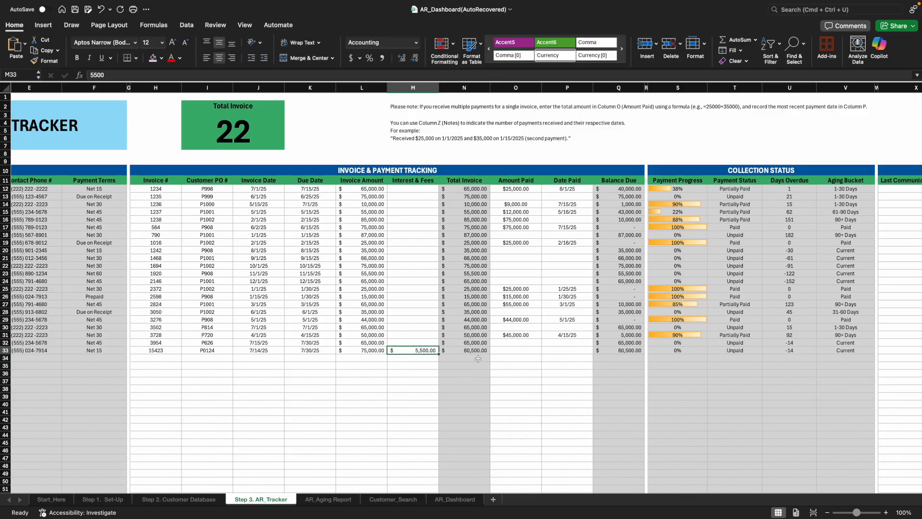
pyautogui.press('Delete')
# Step: Record a payment of 5000 on the SampleCompany, LLC invoice with a paid date of 7/15/2025
pyautogui.click(507, 349)
pyautogui.click(410, 351)
pyautogui.click(509, 350)
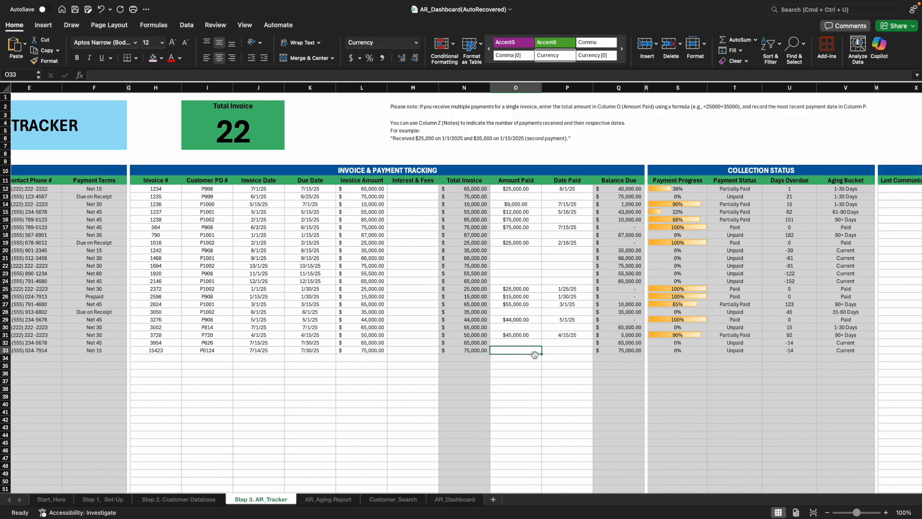
pyautogui.write('5000')
pyautogui.press('Tab')
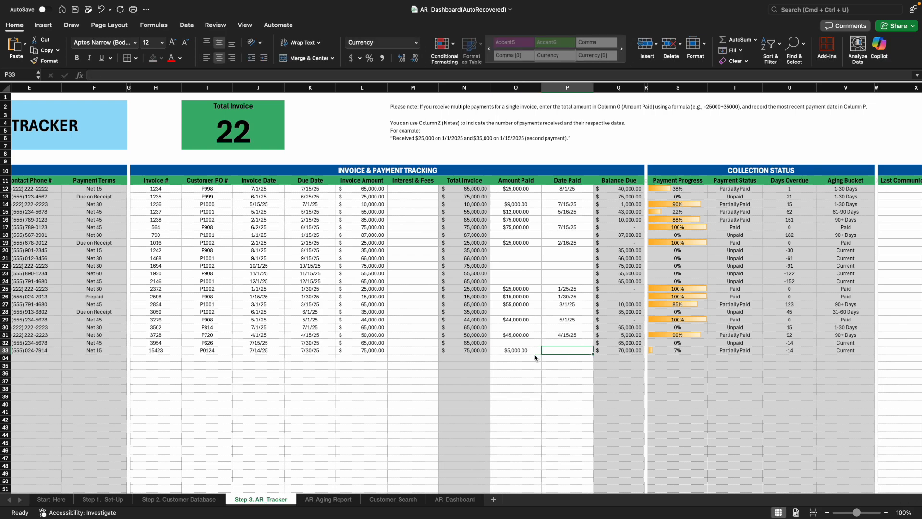
pyautogui.write('7/1')
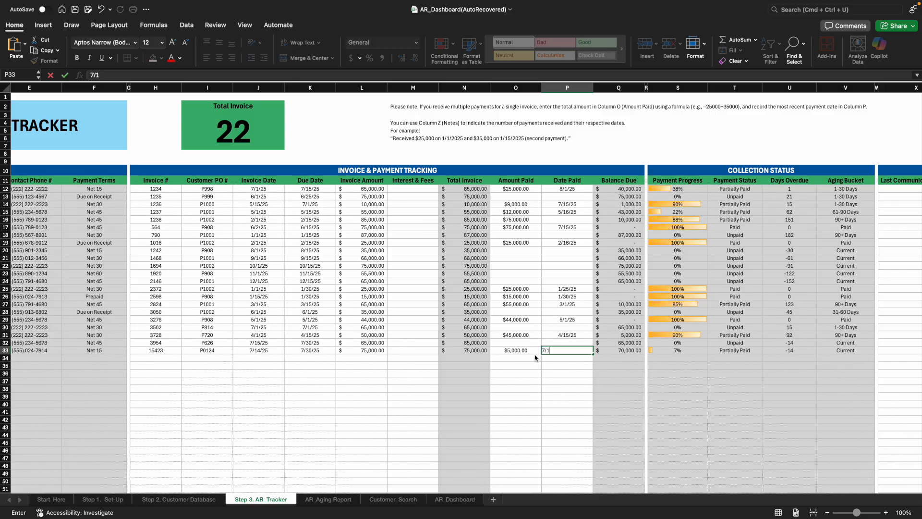
pyautogui.write('5/2025')
pyautogui.press('Return')
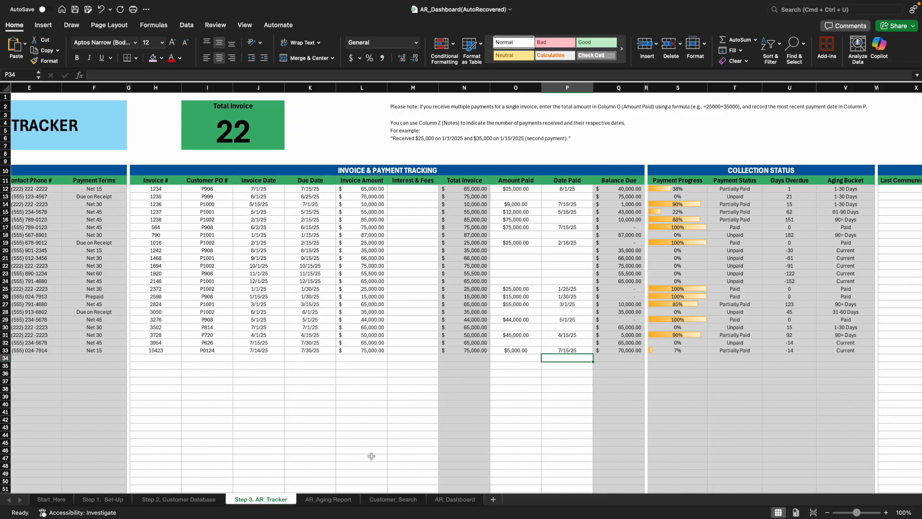
# Step: Change the amount paid on invoice 15423 to the formula =5000+25000 to include a second payment
pyautogui.moveTo(425, 491); pyautogui.dragTo(327, 490)
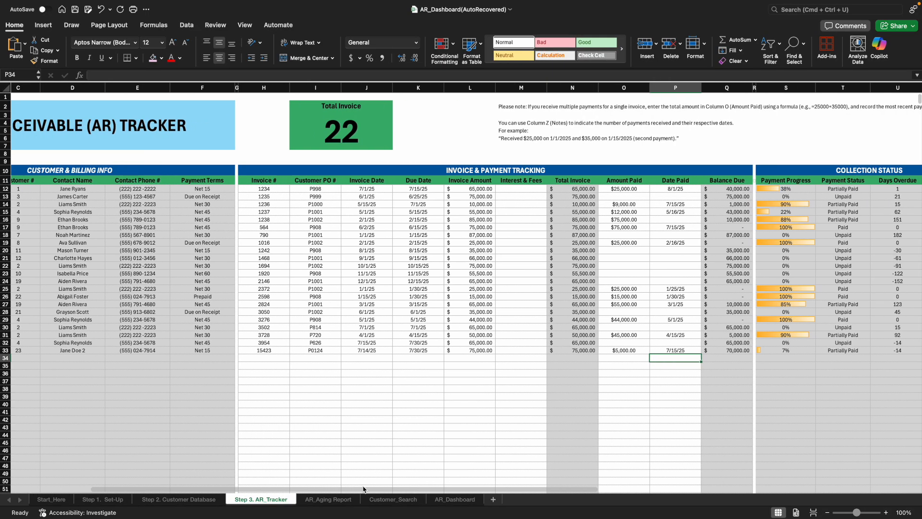
pyautogui.click(279, 351)
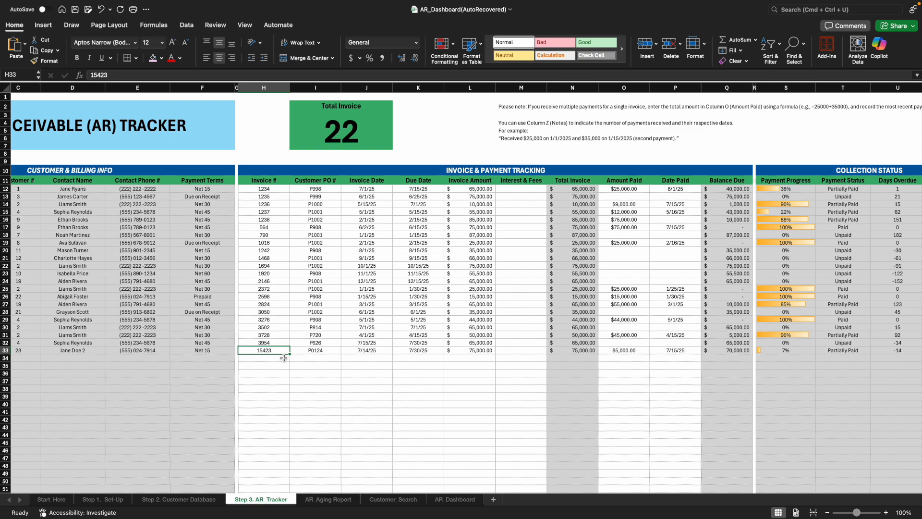
pyautogui.moveTo(300, 489); pyautogui.dragTo(382, 492)
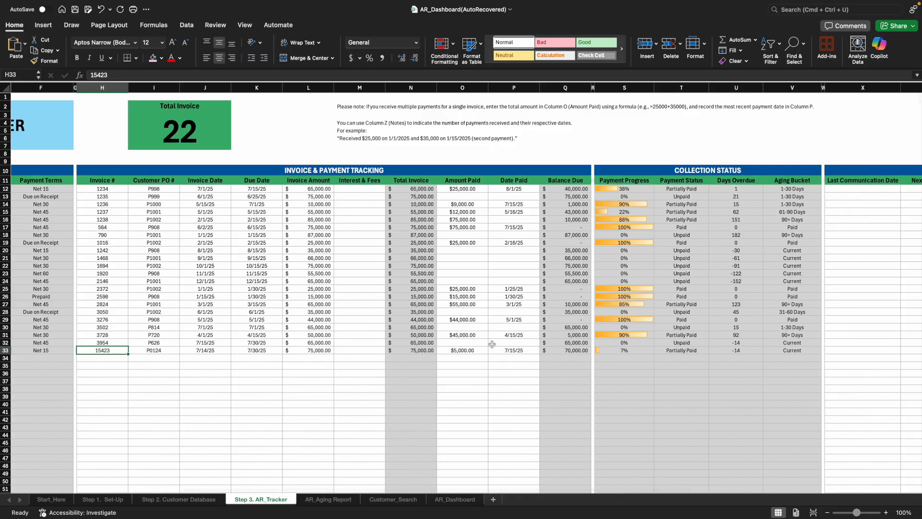
pyautogui.click(454, 350)
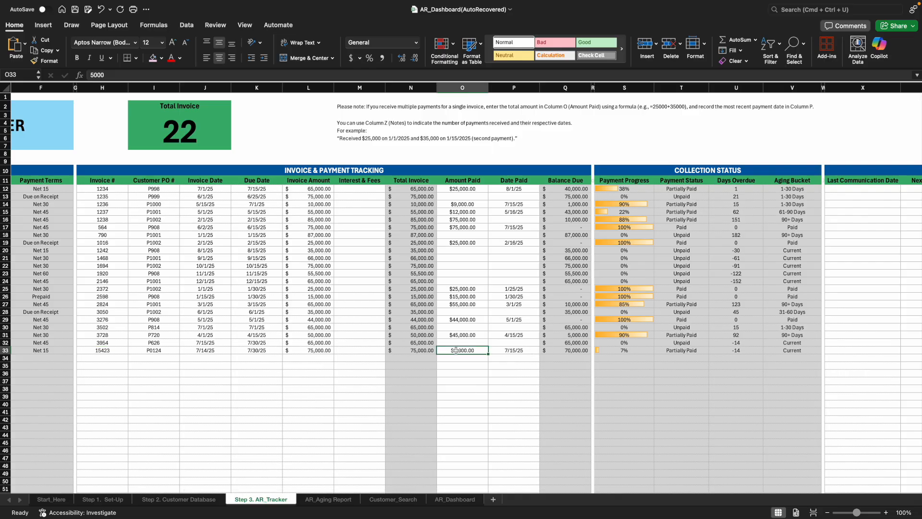
pyautogui.click(93, 75)
pyautogui.write('=')
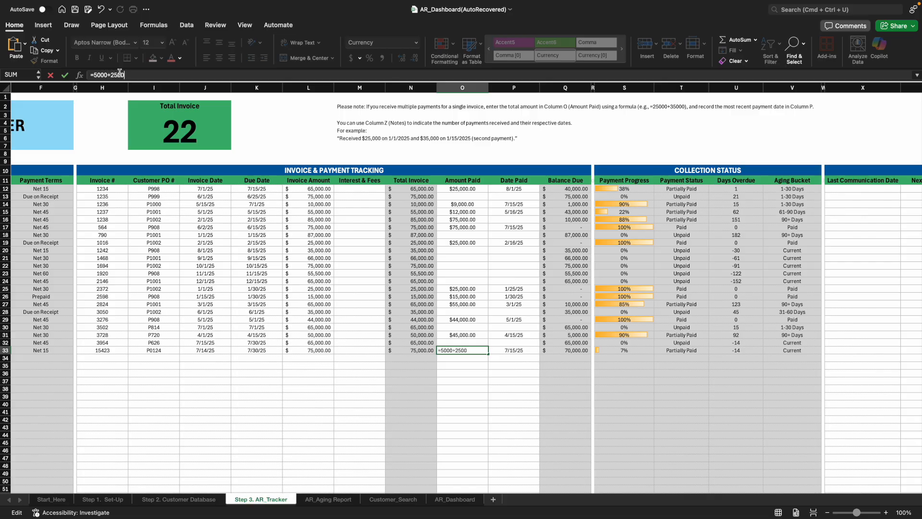
pyautogui.press('Return')
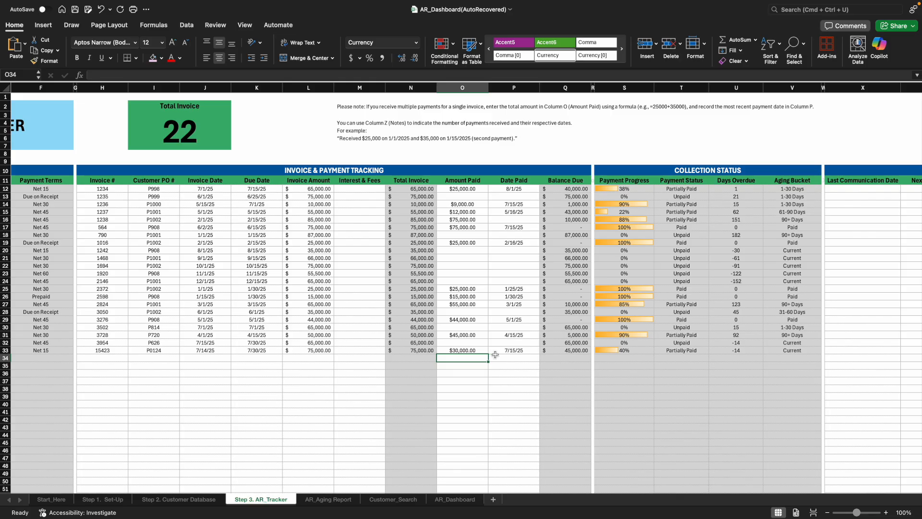
# Step: Change the date paid on the SampleCompany, LLC invoice in row 33 to 7/16/2025
pyautogui.click(528, 354)
pyautogui.click(103, 75)
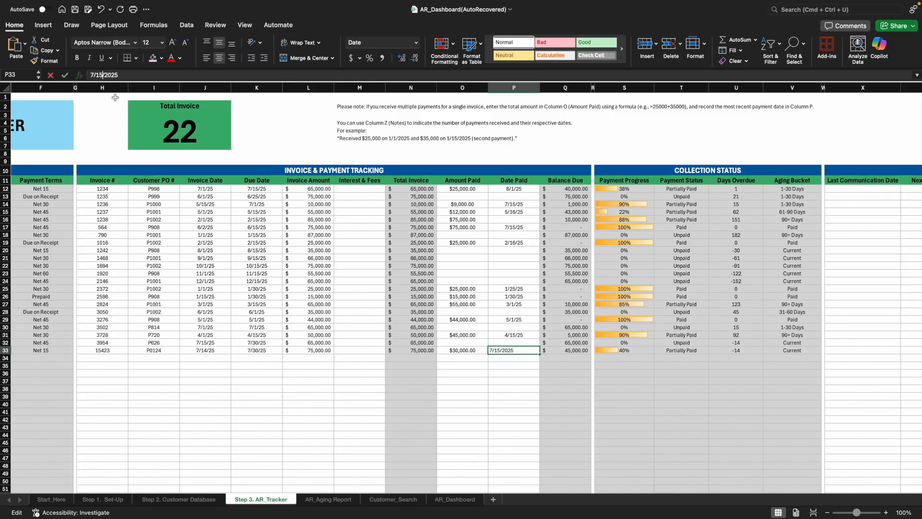
pyautogui.press('BackSpace')
pyautogui.write('6')
pyautogui.press('Return')
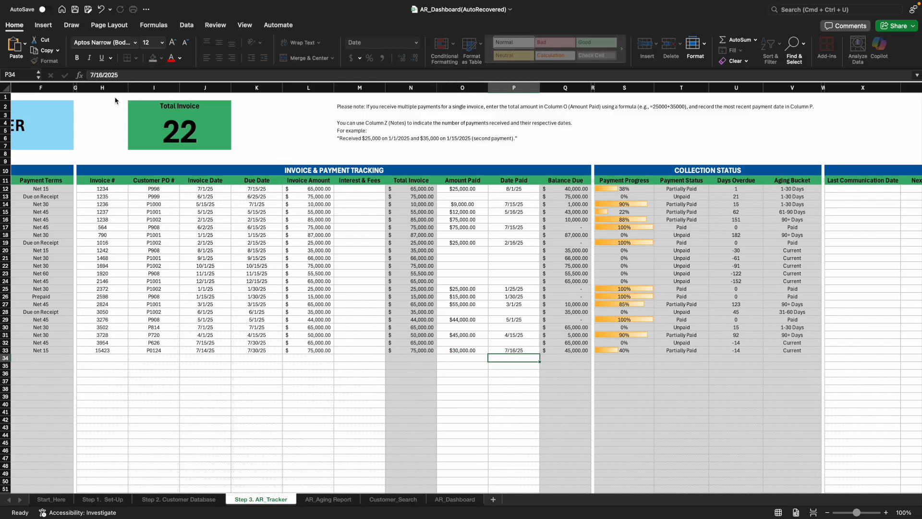
# Step: Enter "1st payment 7/14/2025 5,000, 2nd payment $25000 7/16/2025" as the communication note for the invoice in row 33
pyautogui.moveTo(214, 494); pyautogui.dragTo(406, 499)
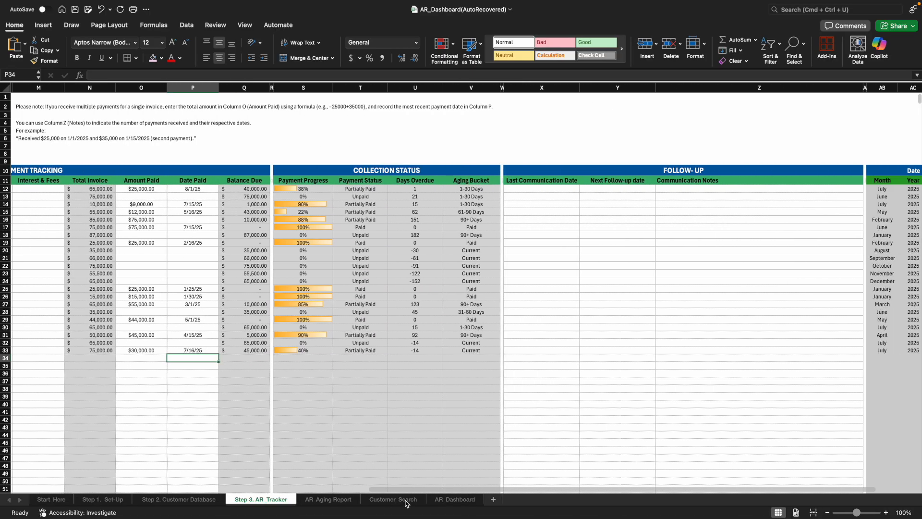
pyautogui.click(6, 350)
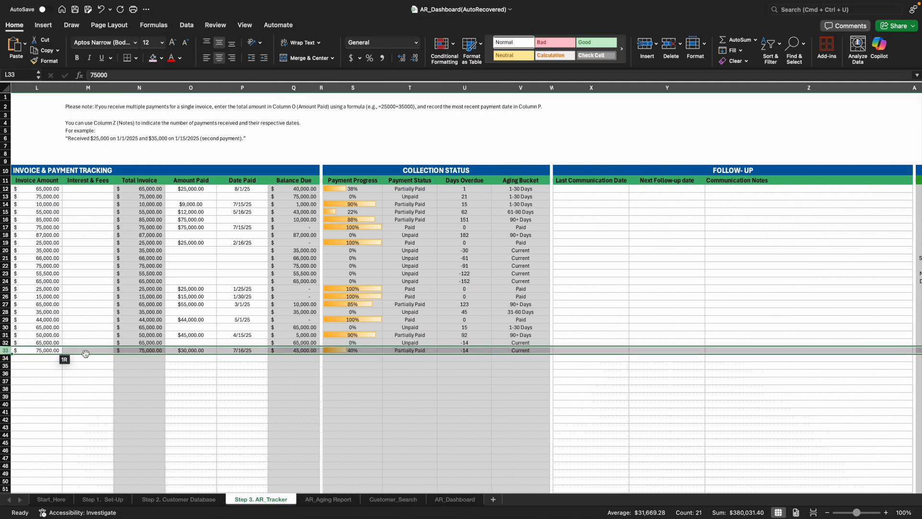
pyautogui.click(712, 352)
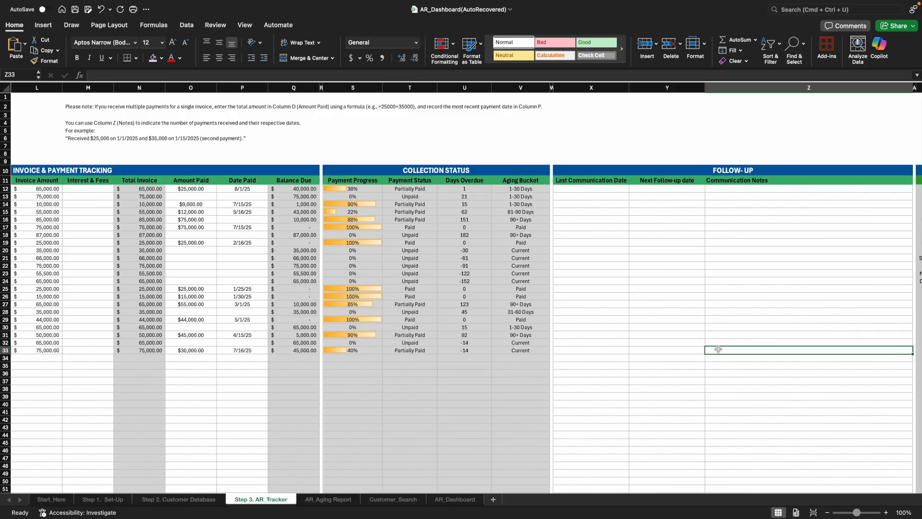
pyautogui.write('1st payment 7/14/2025 5,000')
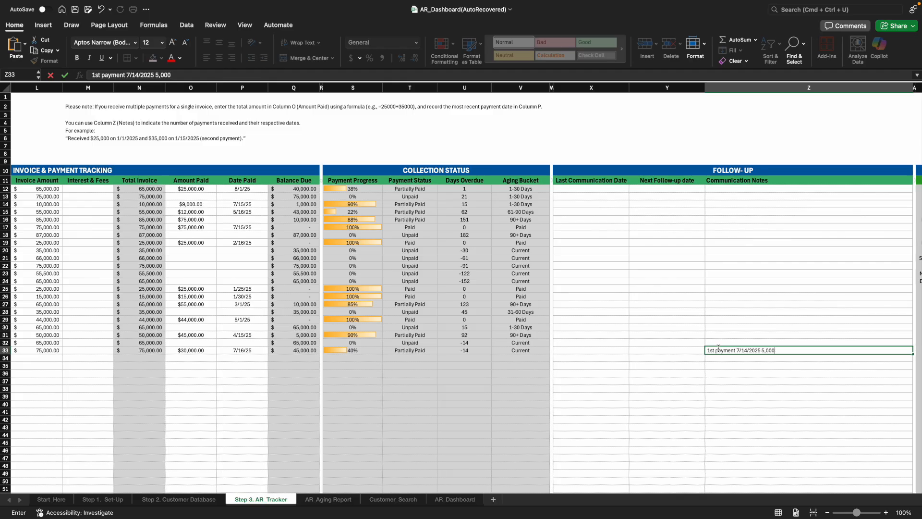
pyautogui.write(', 2nd payment $25000')
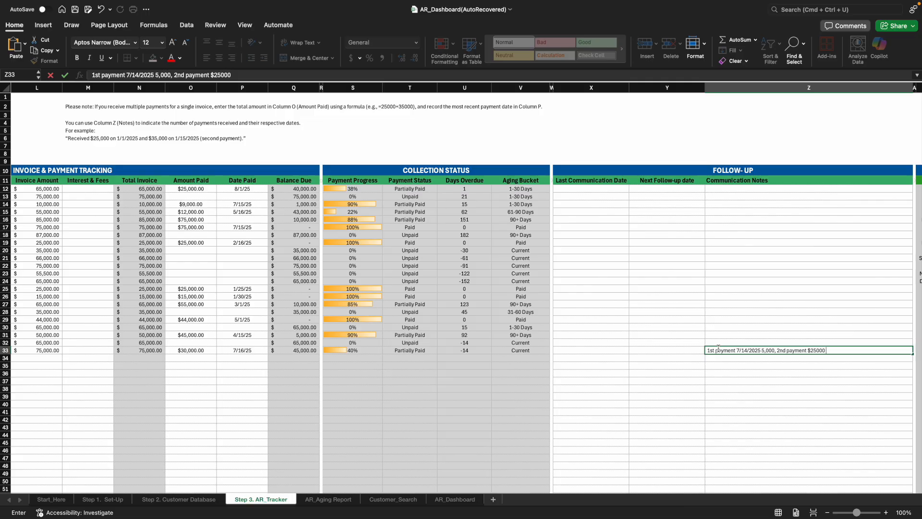
pyautogui.write('7/16/2025')
pyautogui.click(706, 390)
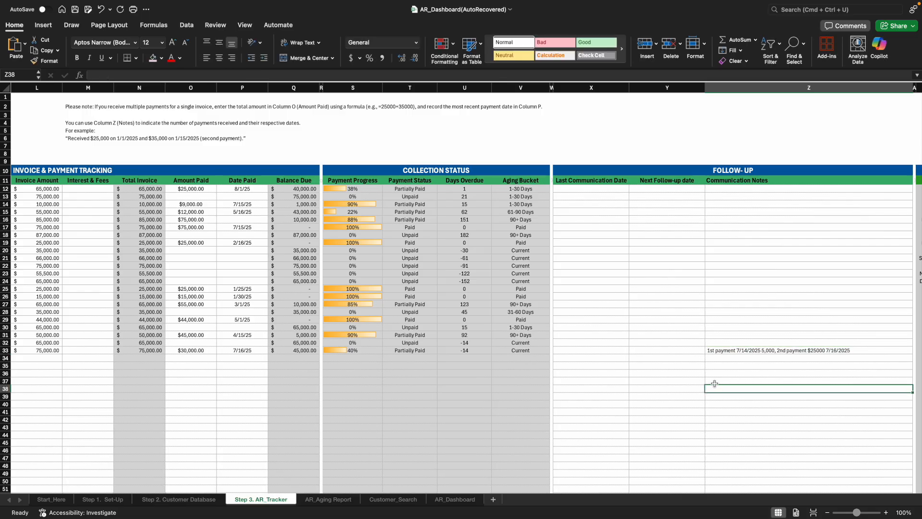
# Step: Review the communication note, the amount paid formula and the date paid of the invoice in row 33
pyautogui.click(744, 352)
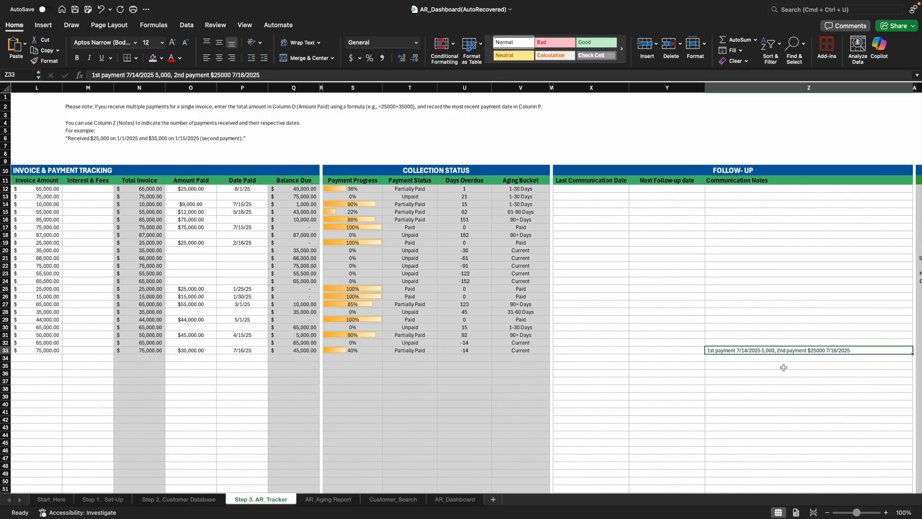
pyautogui.click(194, 352)
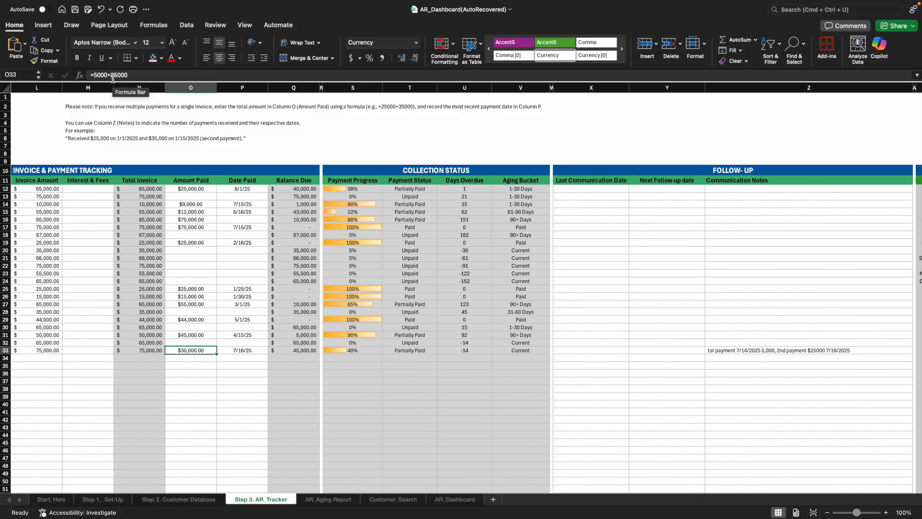
pyautogui.press('Escape')
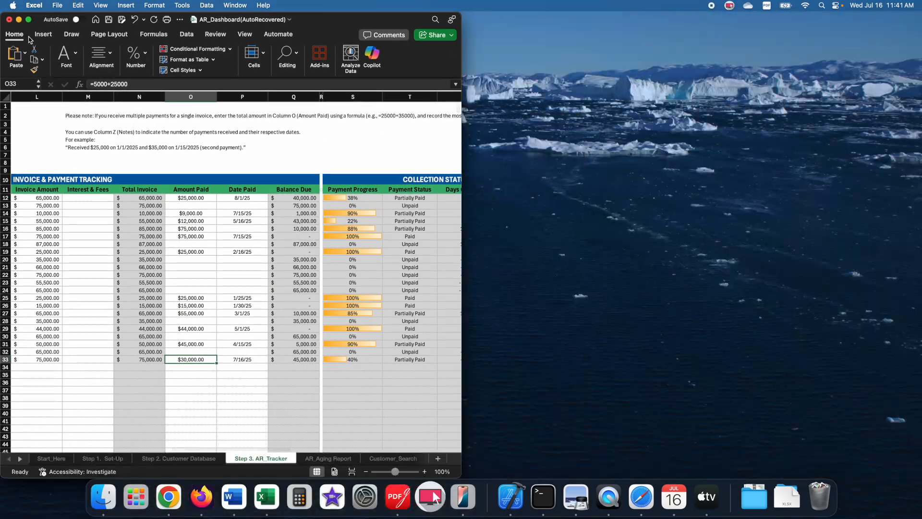
pyautogui.click(28, 19)
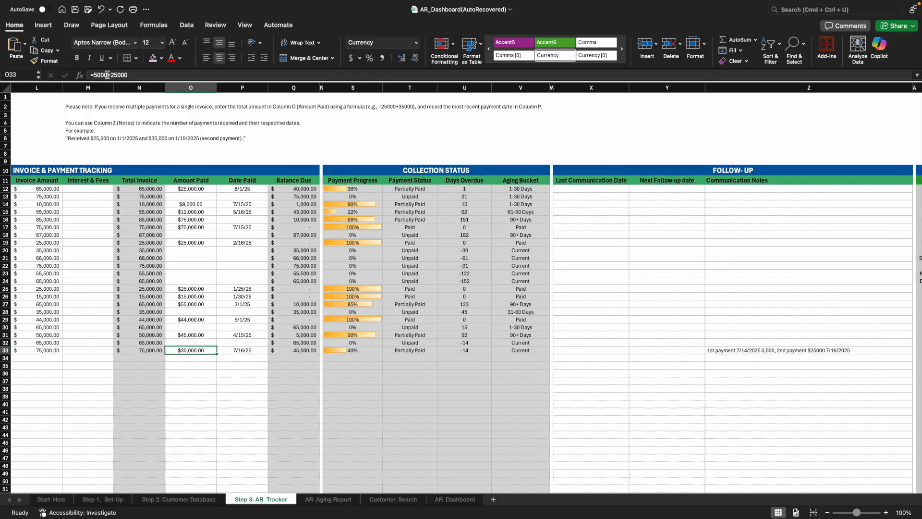
pyautogui.click(235, 350)
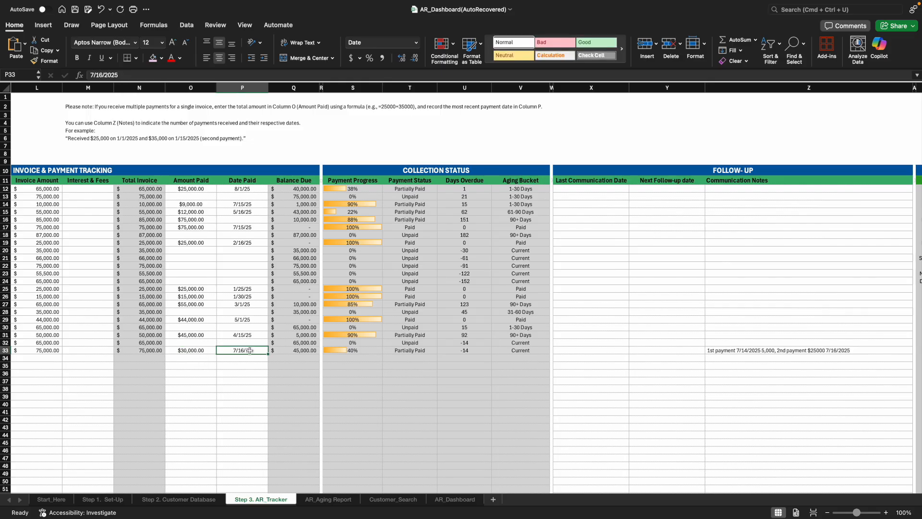
pyautogui.click(243, 366)
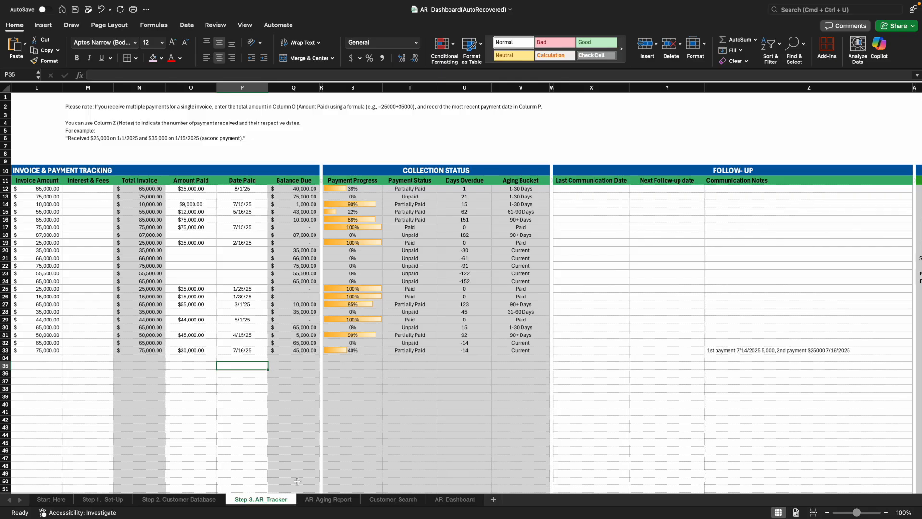
# Step: Refresh the PivotTable on the AR_Aging Report sheet with the latest AR tracker data
pyautogui.hscroll(-10, 187, 494)
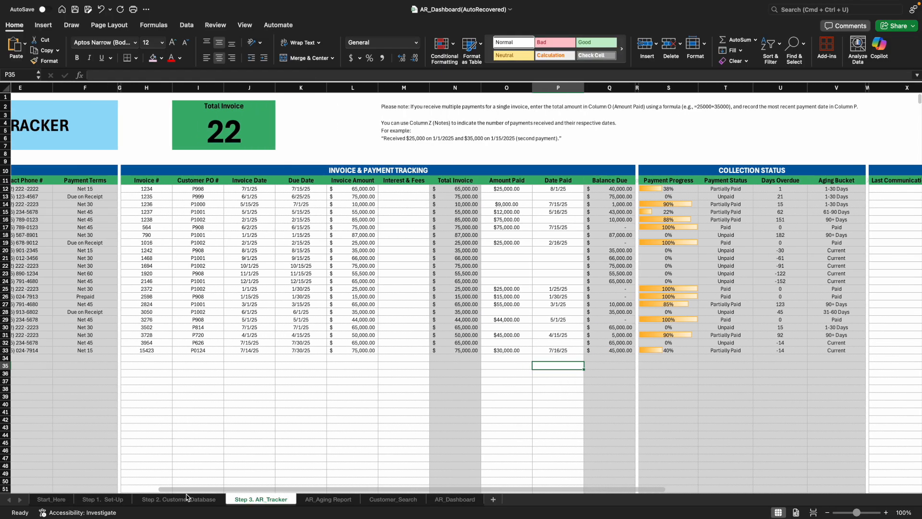
pyautogui.hscroll(5, 187, 497)
pyautogui.click(320, 503)
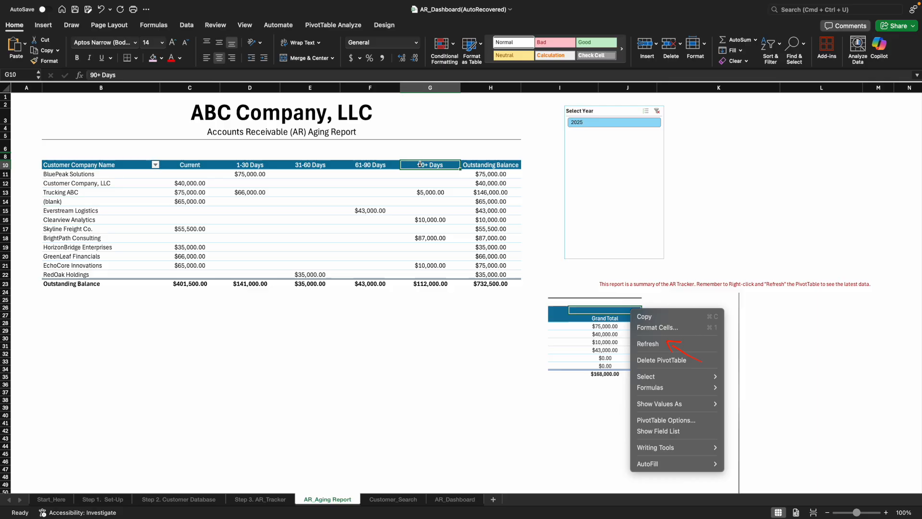
pyautogui.click(283, 503)
pyautogui.click(319, 502)
pyautogui.rightClick(424, 167)
pyautogui.click(438, 201)
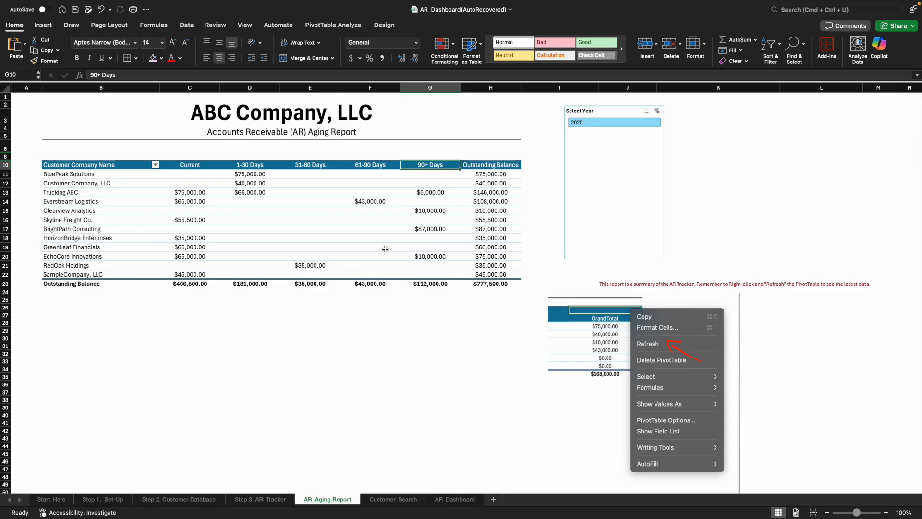
pyautogui.moveTo(295, 101); pyautogui.dragTo(343, 466)
pyautogui.click(370, 391)
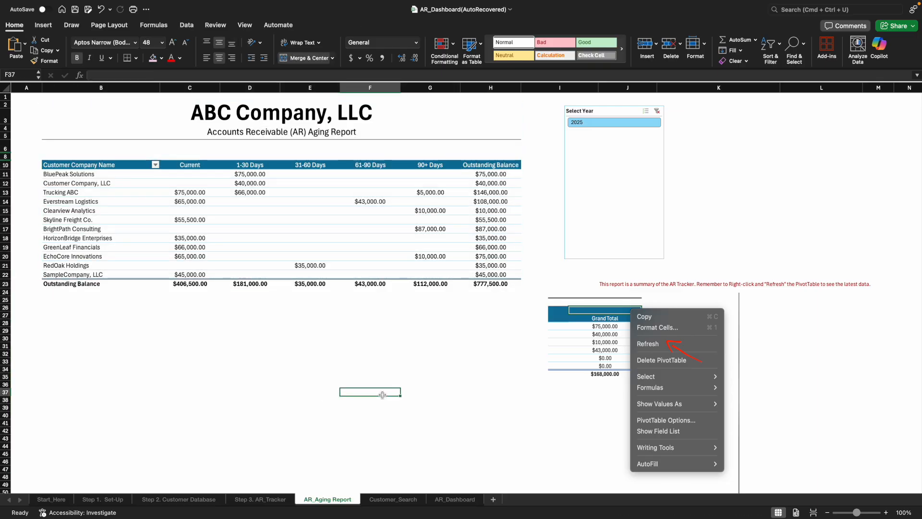
# Step: Look up SampleCompany, LLC on the Customer_Search sheet to view its customer card
pyautogui.click(392, 499)
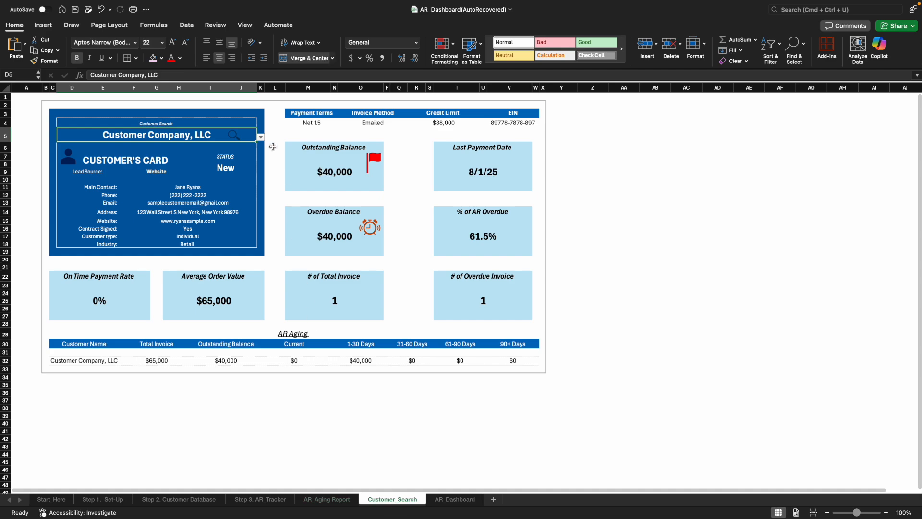
pyautogui.click(261, 137)
pyautogui.scroll(-5, 103, 235)
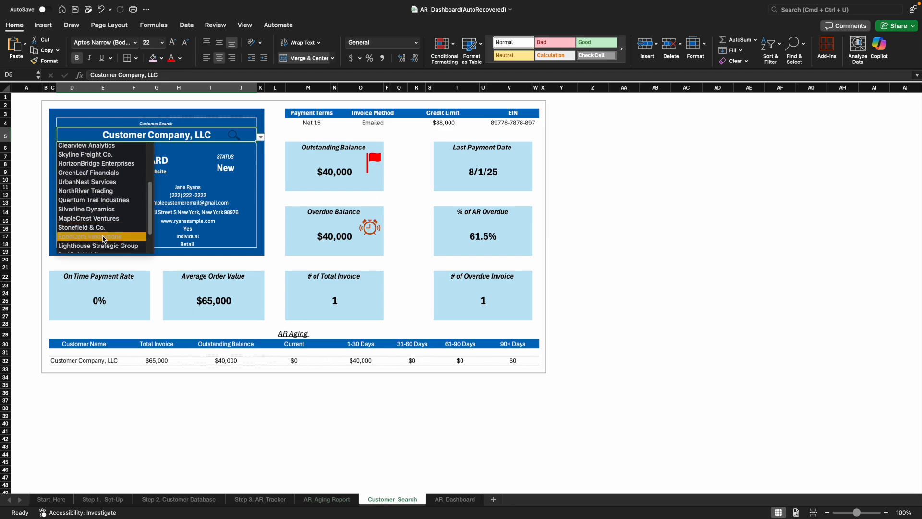
pyautogui.click(105, 239)
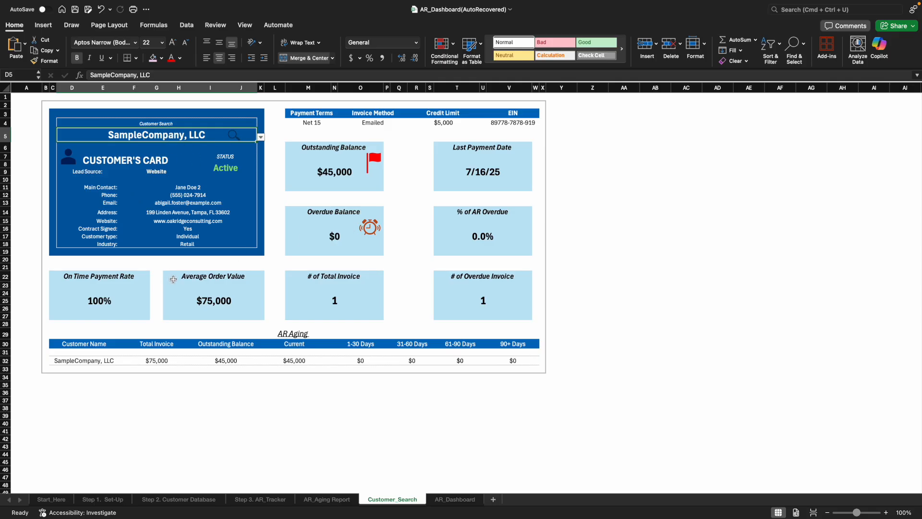
# Step: View the customer card of Trucking ABC, followed by that of Customer Company, LLC
pyautogui.click(261, 137)
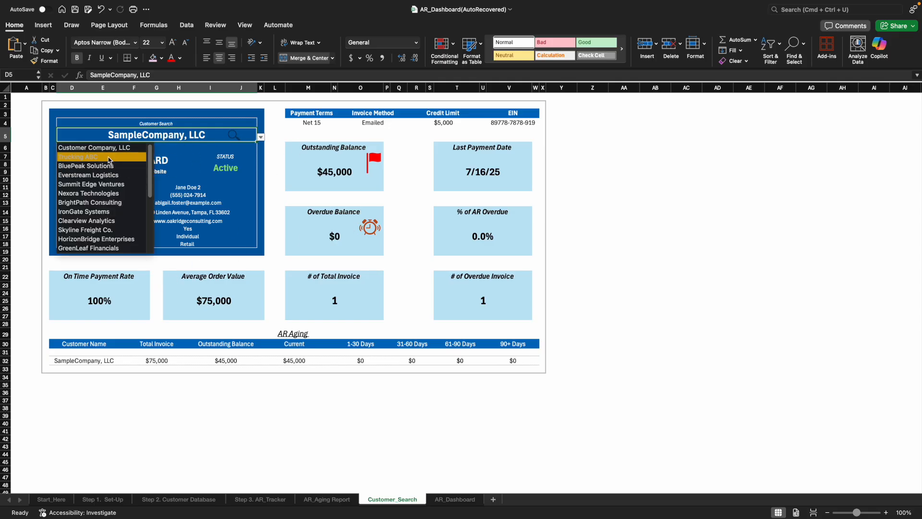
pyautogui.click(109, 158)
pyautogui.click(260, 138)
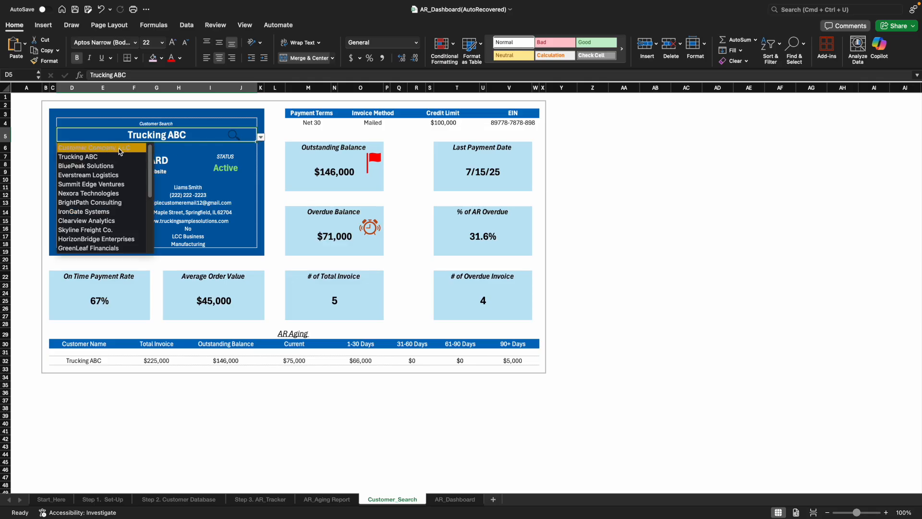
pyautogui.click(120, 152)
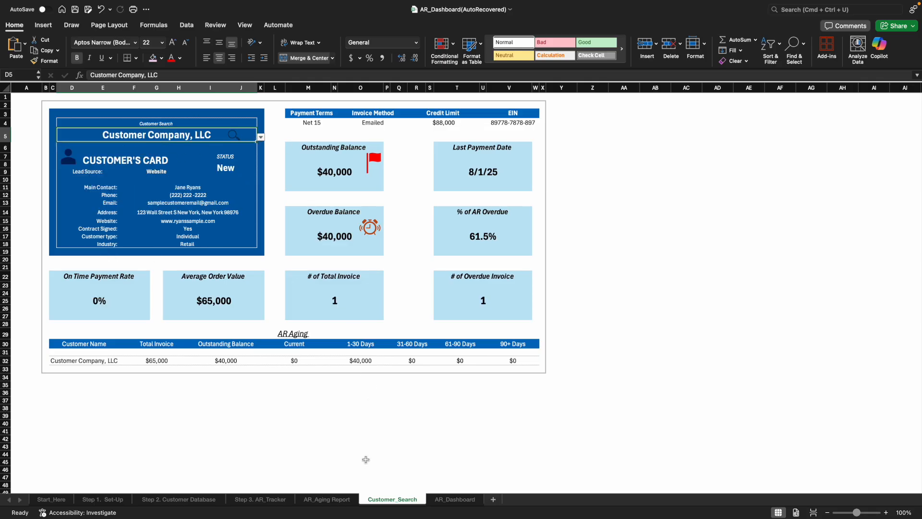
# Step: Filter the AR_Dashboard sheet to July and set the month selection back to ALL
pyautogui.click(441, 500)
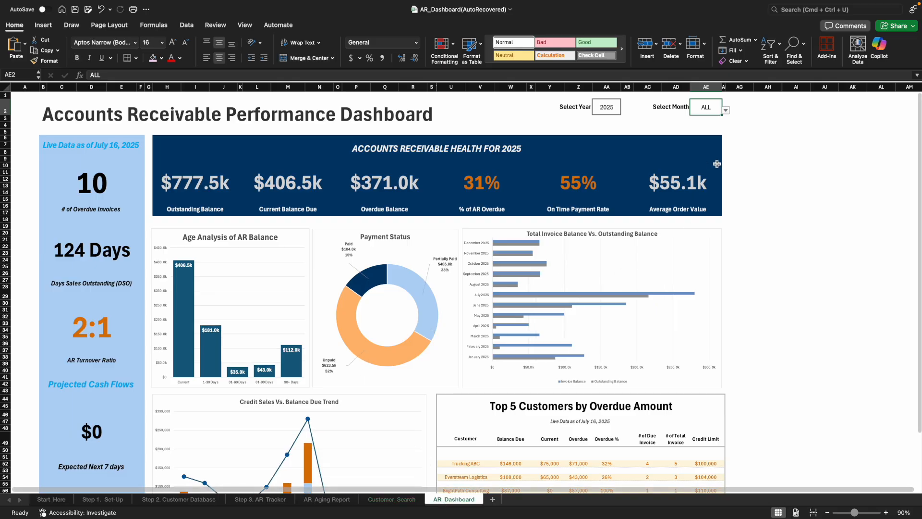
pyautogui.click(726, 110)
pyautogui.click(708, 175)
pyautogui.click(726, 111)
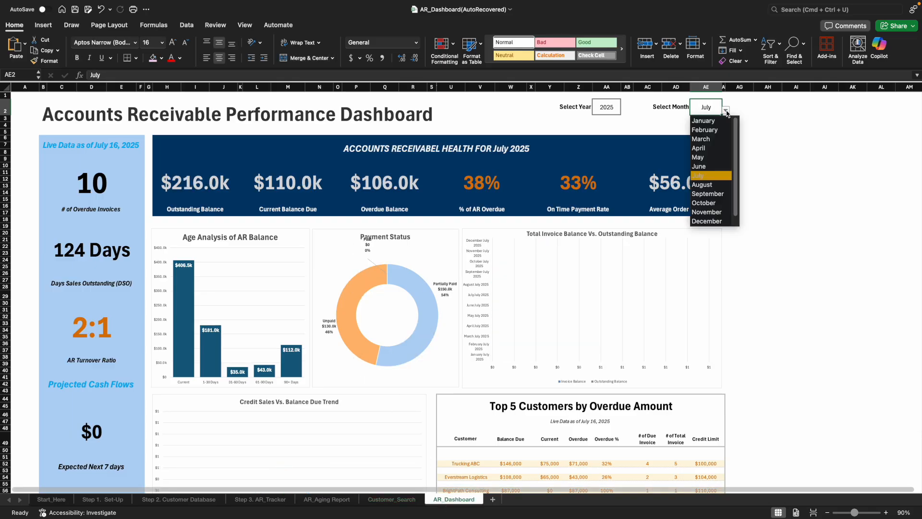
pyautogui.click(709, 221)
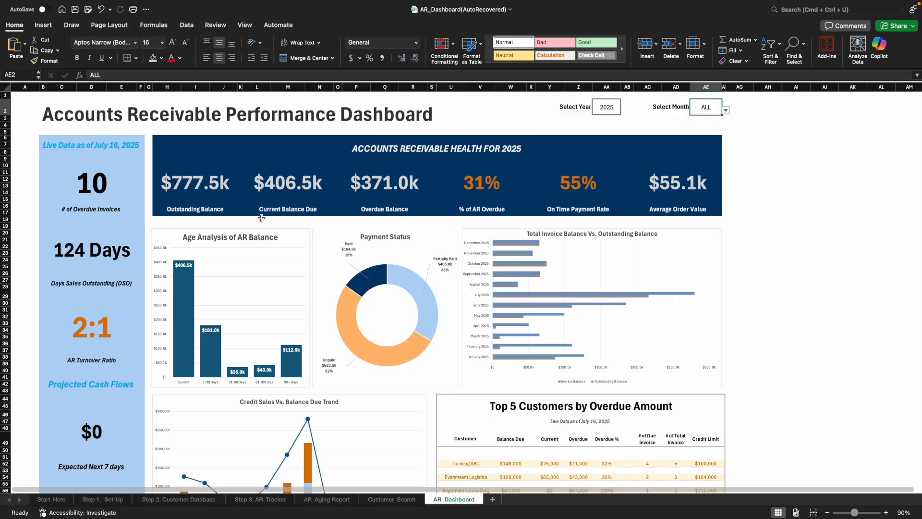
# Step: Examine the dashboard's receivable health figures, aging and payment charts, projected cash flows and top 5 customers by overdue amount
pyautogui.scroll(-5, 350, 408)
pyautogui.scroll(5, 350, 408)
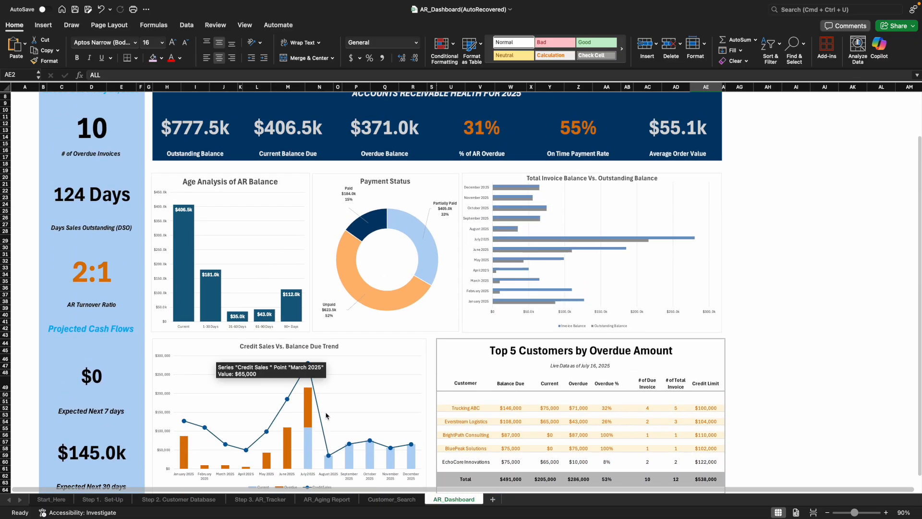
pyautogui.scroll(1, 359, 381)
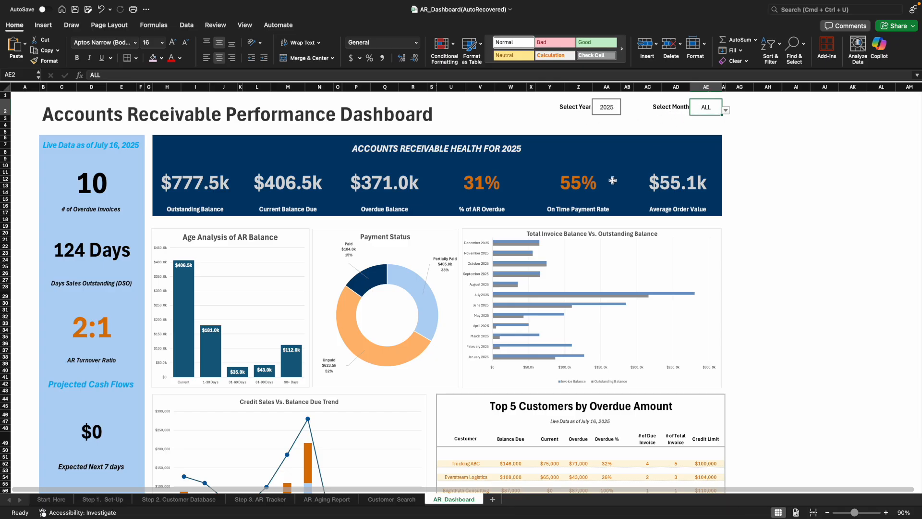
pyautogui.scroll(-5, 400, 275)
pyautogui.scroll(5, 399, 275)
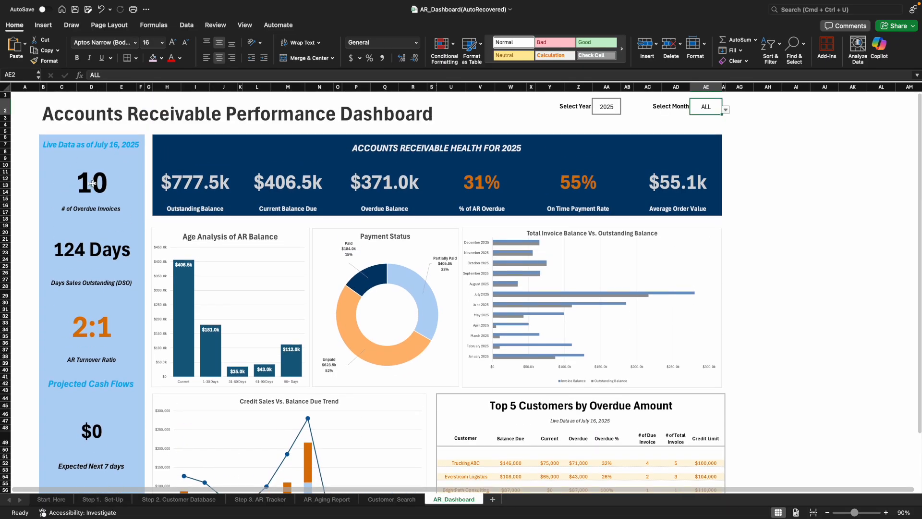
pyautogui.scroll(-5, 634, 320)
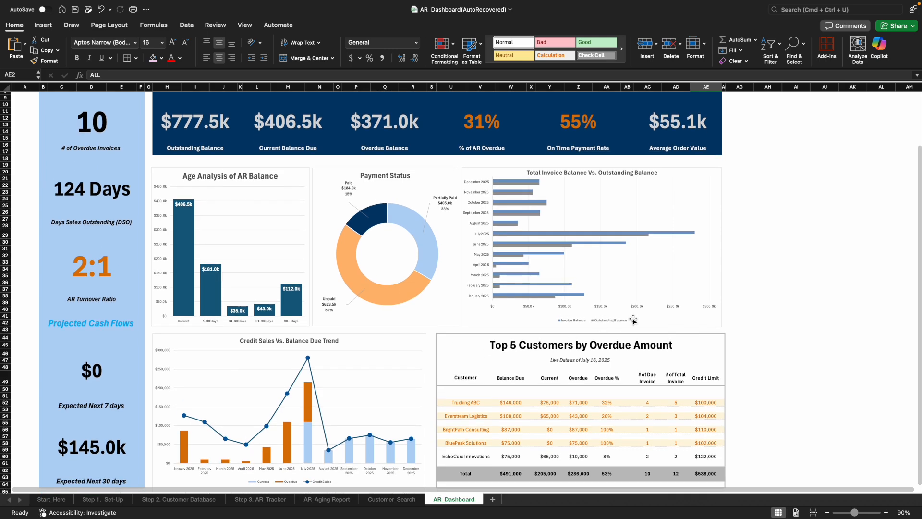
pyautogui.scroll(5, 634, 320)
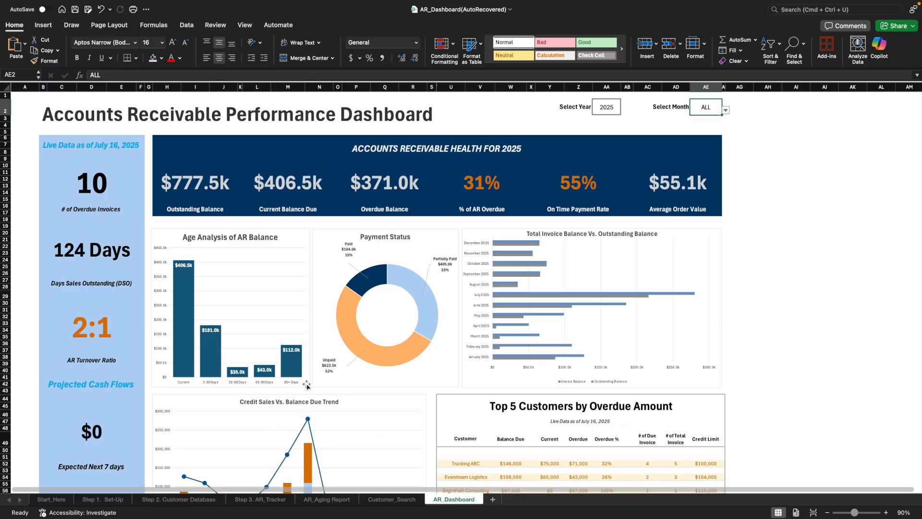
pyautogui.moveTo(307, 385)
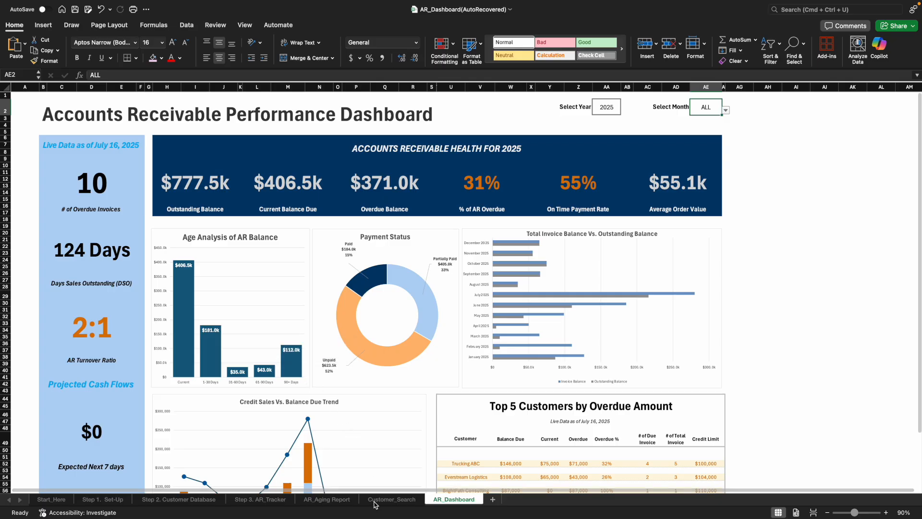
pyautogui.moveTo(382, 503)
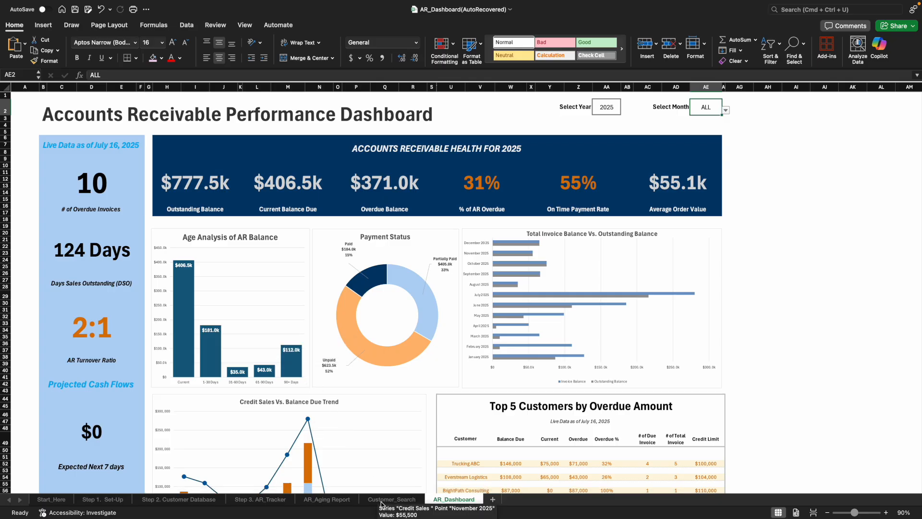